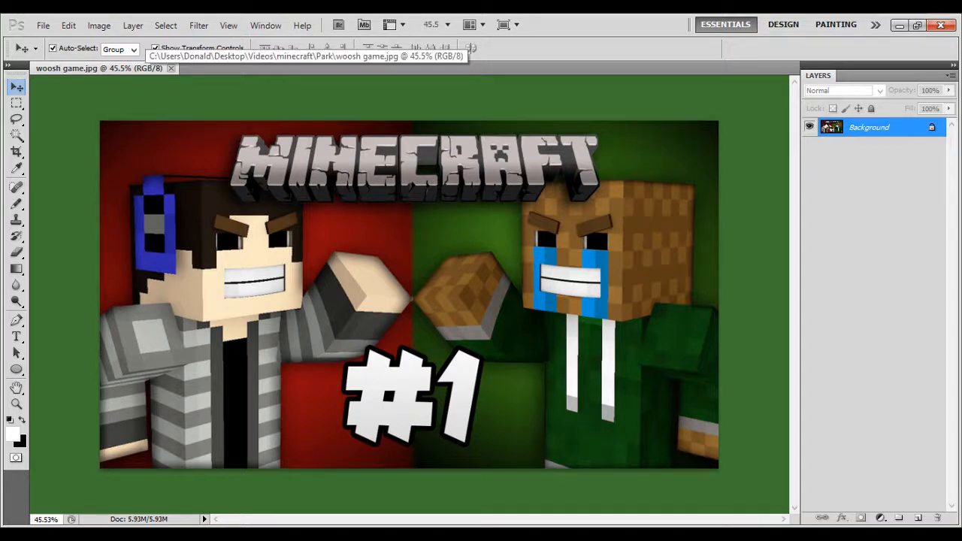
# Create a new 1920 × 1080 pixel document with transparent background contents, and close woosh game.jpg.
pyautogui.click(42, 25)
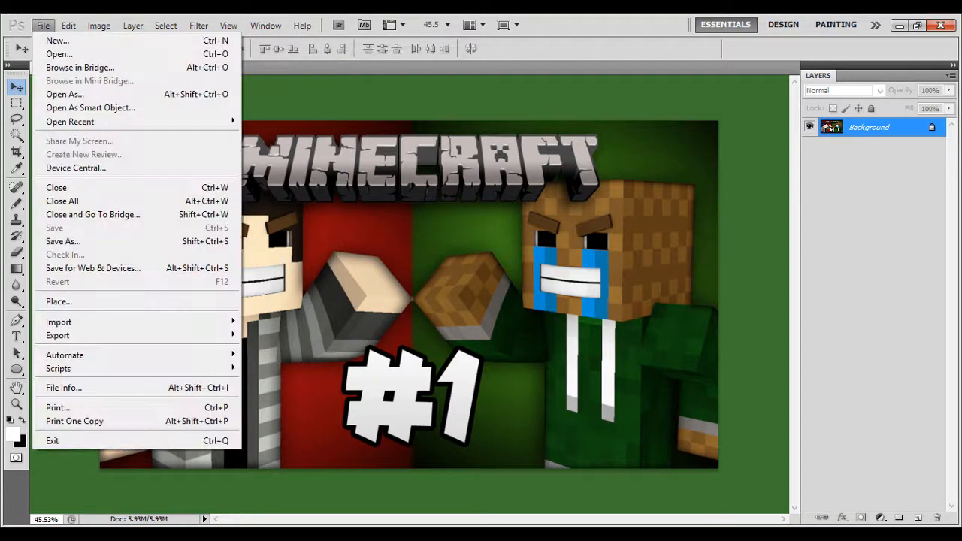
pyautogui.click(52, 37)
pyautogui.moveTo(431, 197); pyautogui.dragTo(408, 198)
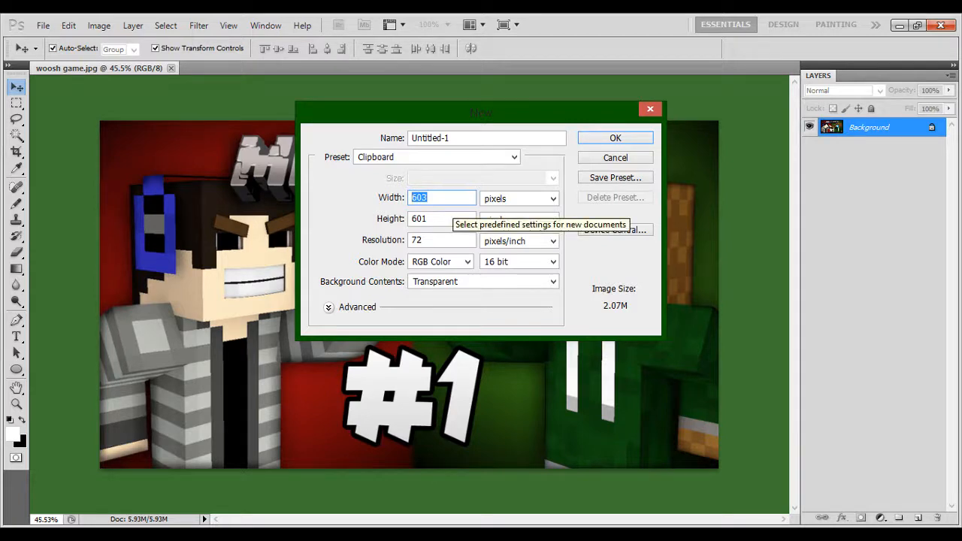
pyautogui.write('1')
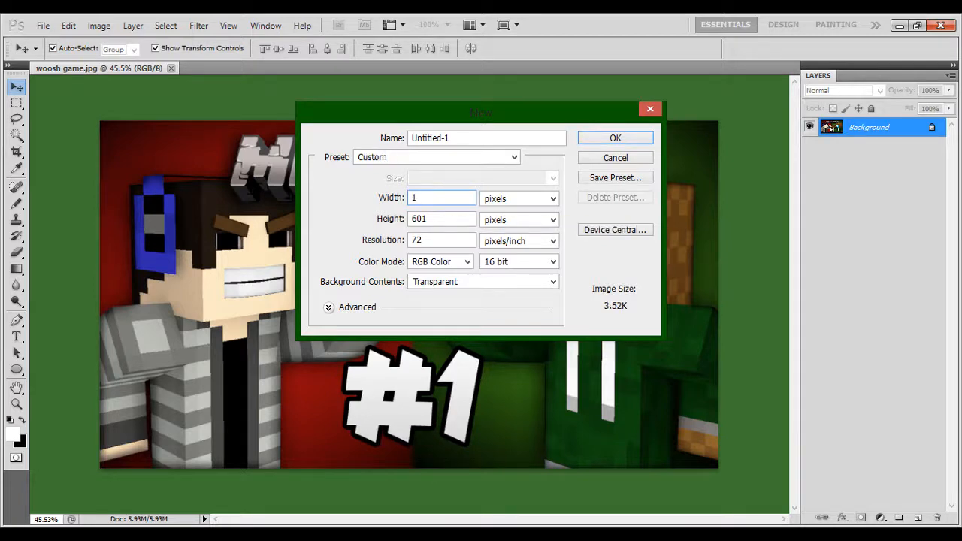
pyautogui.write('920')
pyautogui.press('Tab')
pyautogui.write('1080')
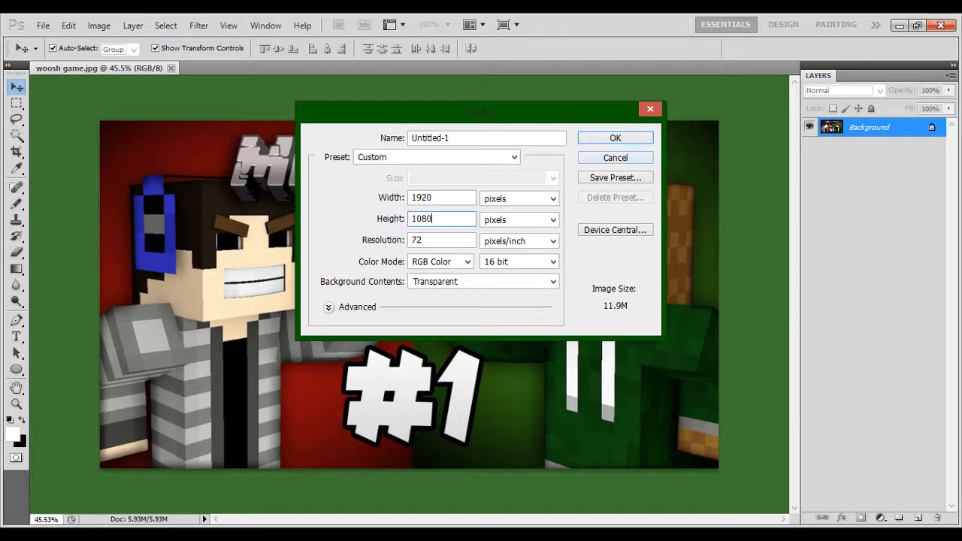
pyautogui.press('Return')
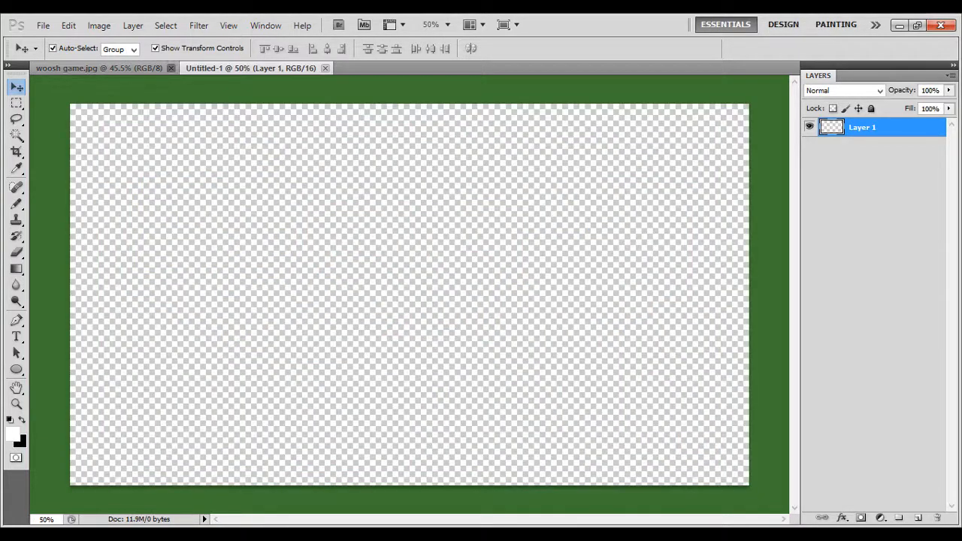
pyautogui.click(172, 68)
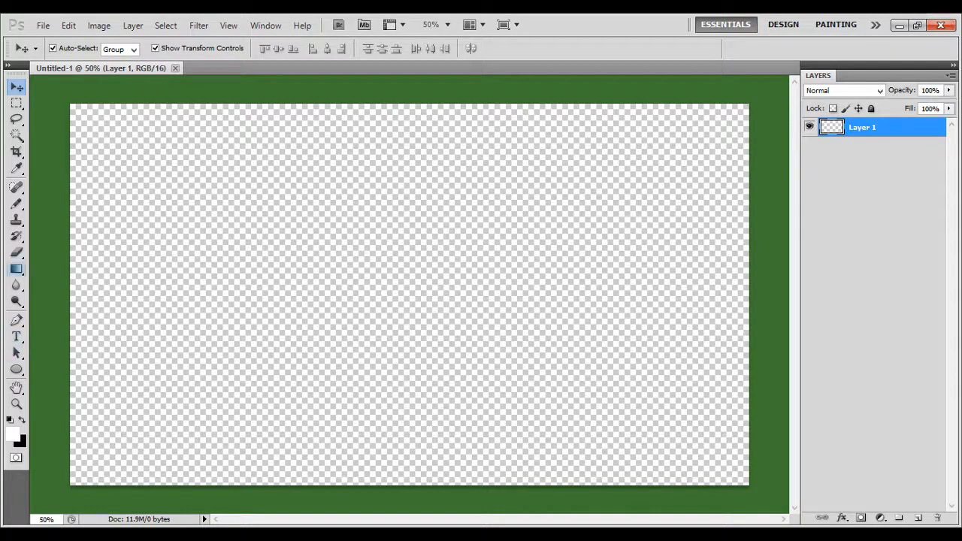
# Set the foreground colour to dark green #33601d and fill the canvas with a radial green-to-black gradient.
pyautogui.click(16, 268)
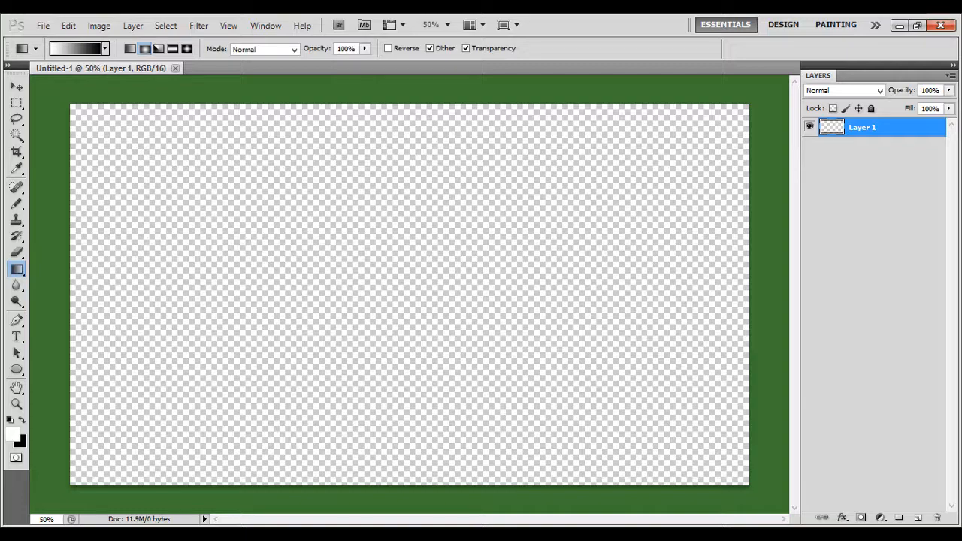
pyautogui.click(13, 434)
pyautogui.click(689, 364)
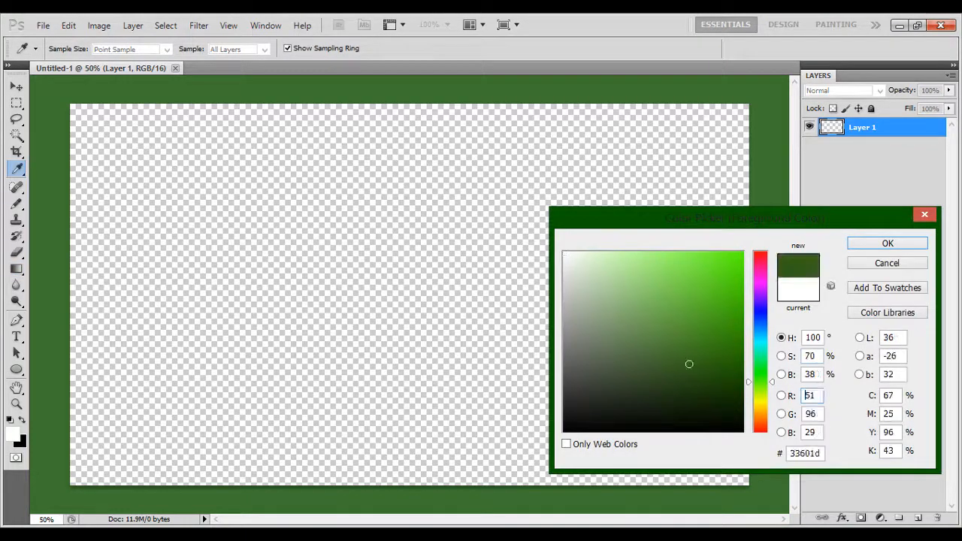
pyautogui.click(887, 243)
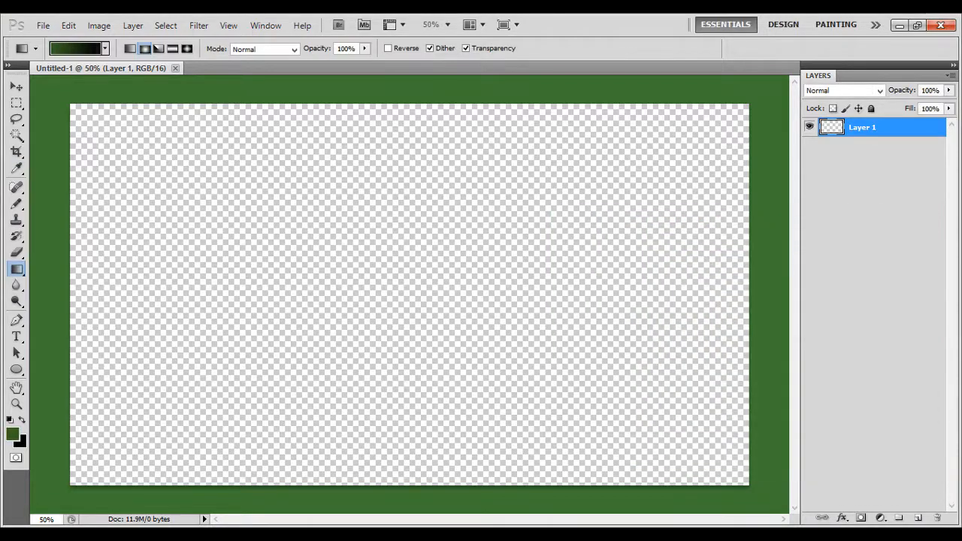
pyautogui.moveTo(49, 88); pyautogui.dragTo(417, 298)
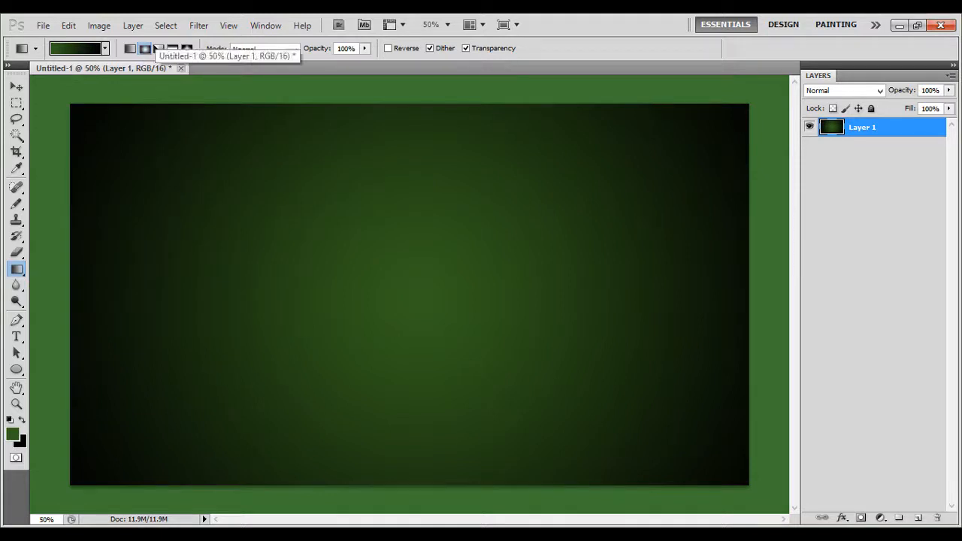
# Redraw the radial gradient with varied centres and lengths, finishing with one from the canvas centre to just beyond its upper-left corner.
pyautogui.moveTo(393, 294); pyautogui.dragTo(59, 97)
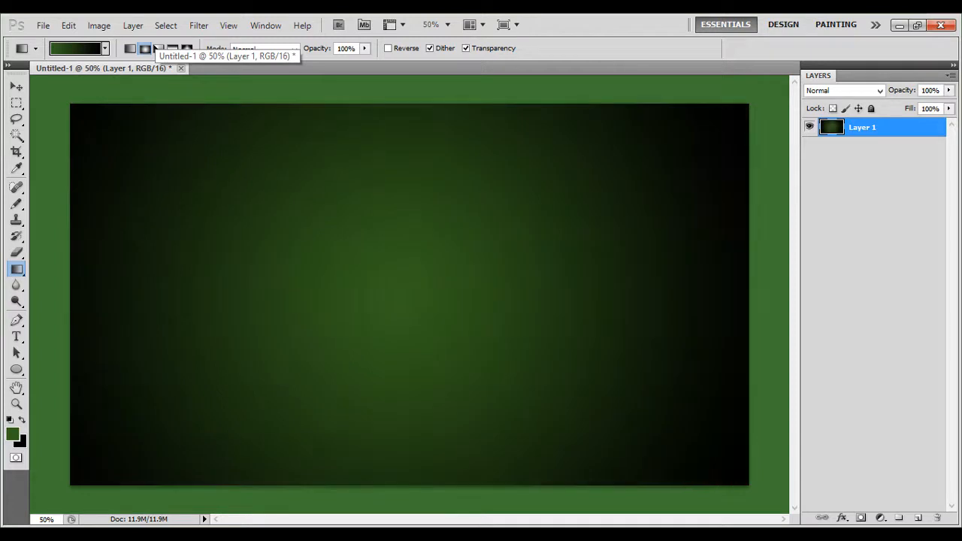
pyautogui.moveTo(438, 294); pyautogui.dragTo(58, 98)
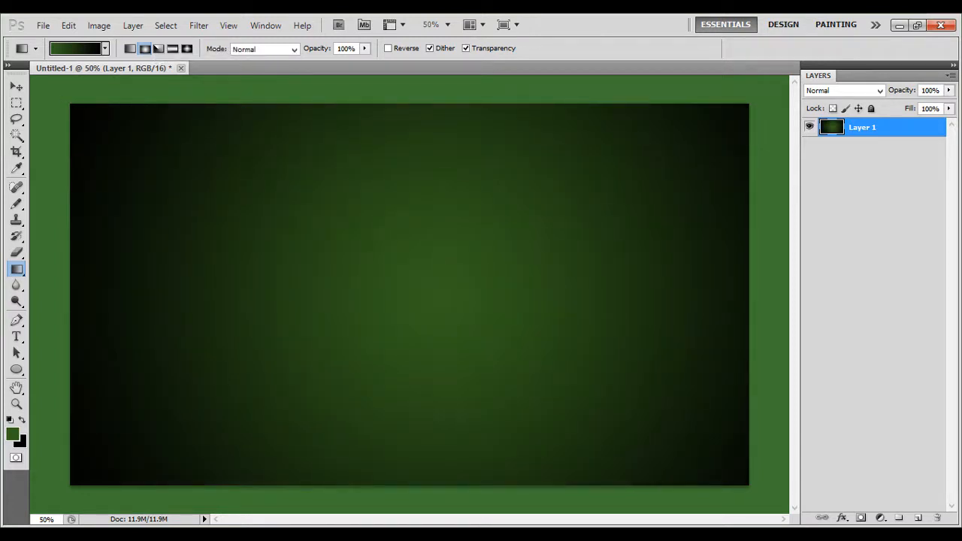
pyautogui.moveTo(405, 292); pyautogui.dragTo(54, 96)
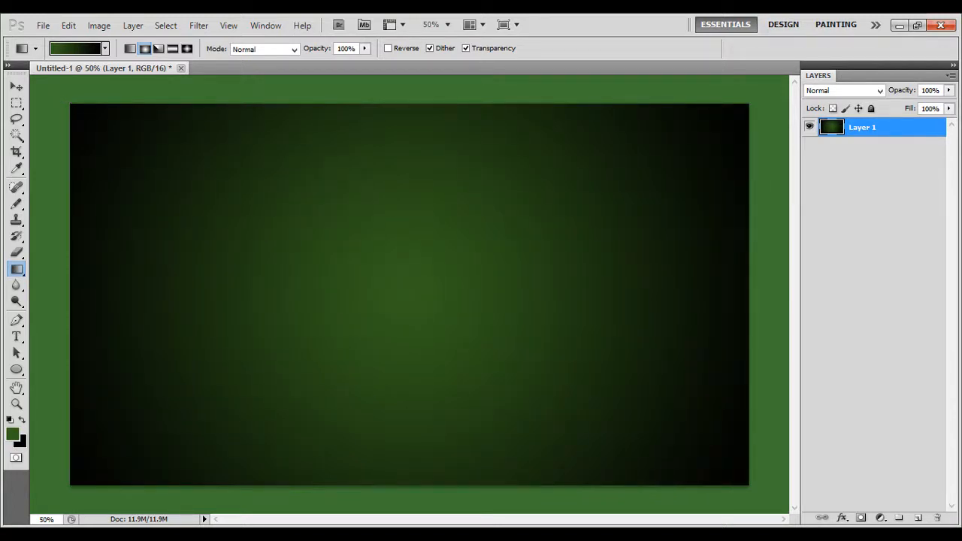
pyautogui.moveTo(429, 266); pyautogui.dragTo(333, 218)
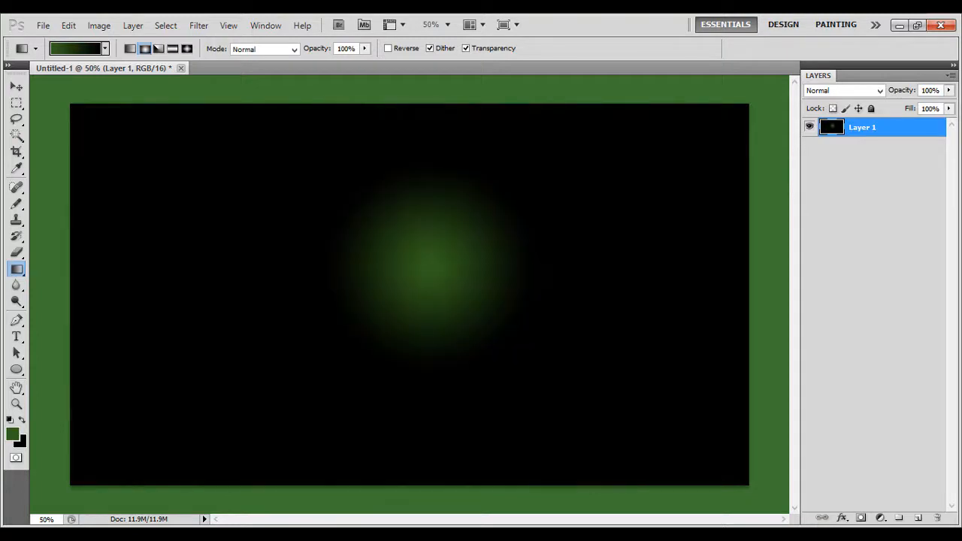
pyautogui.moveTo(416, 286); pyautogui.dragTo(56, 96)
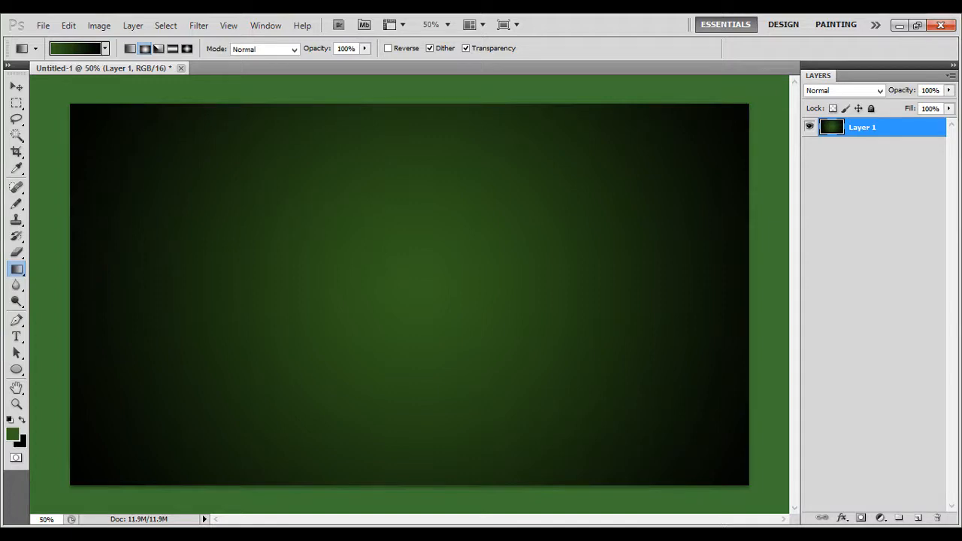
# Open the character render how.png from the Desktop.
pyautogui.click(43, 26)
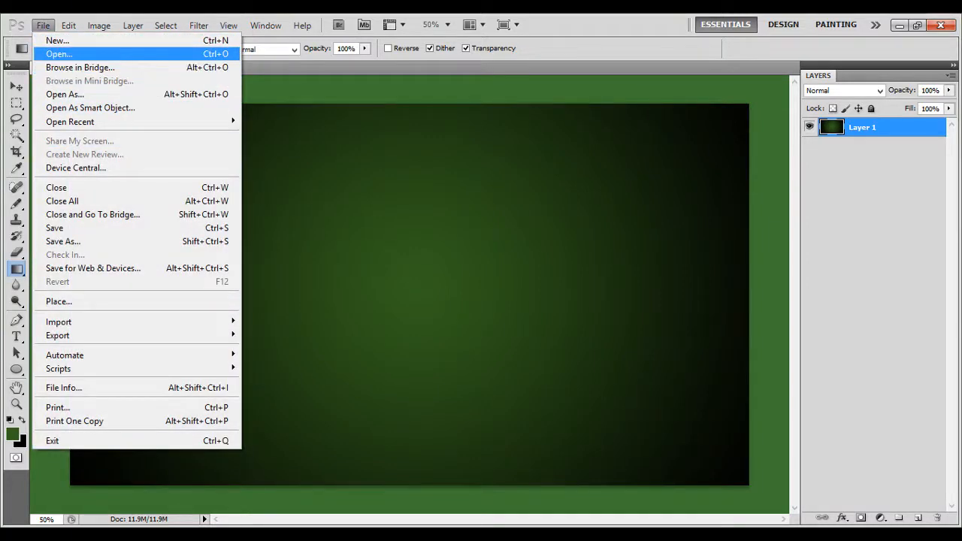
pyautogui.click(59, 54)
pyautogui.moveTo(796, 138); pyautogui.dragTo(797, 270)
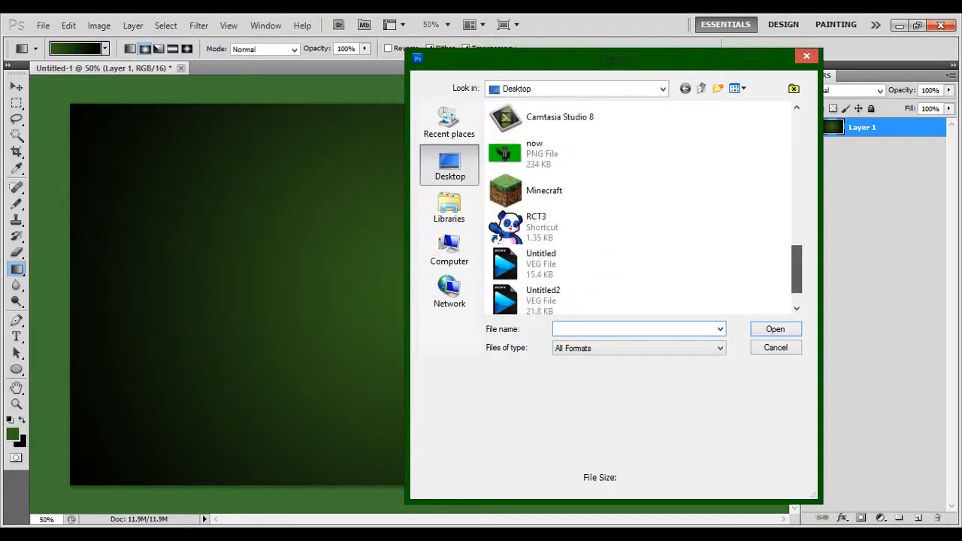
pyautogui.doubleClick(534, 153)
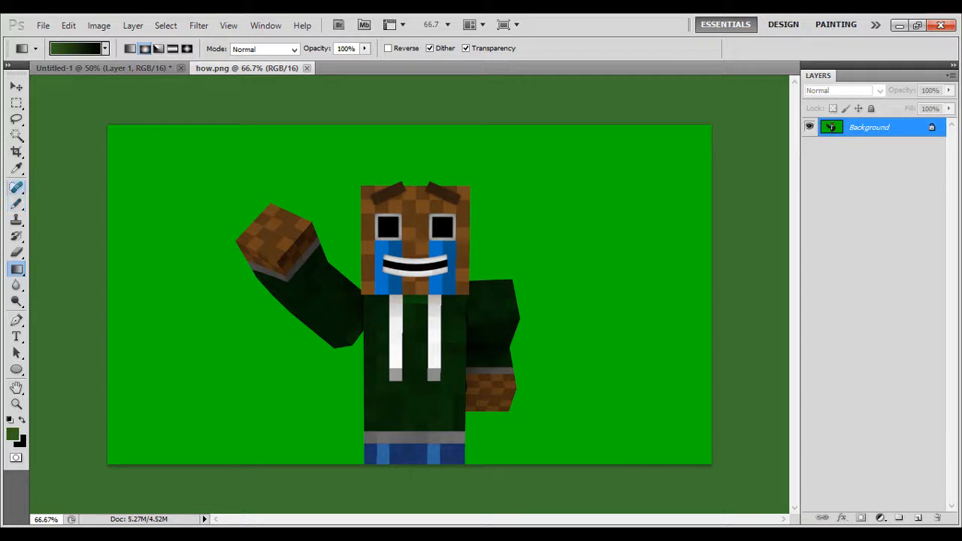
# Select the green area around the character with the Magic Wand, convert the background into Layer 0 and delete the selected green.
pyautogui.click(17, 135)
pyautogui.click(196, 188)
pyautogui.doubleClick(869, 127)
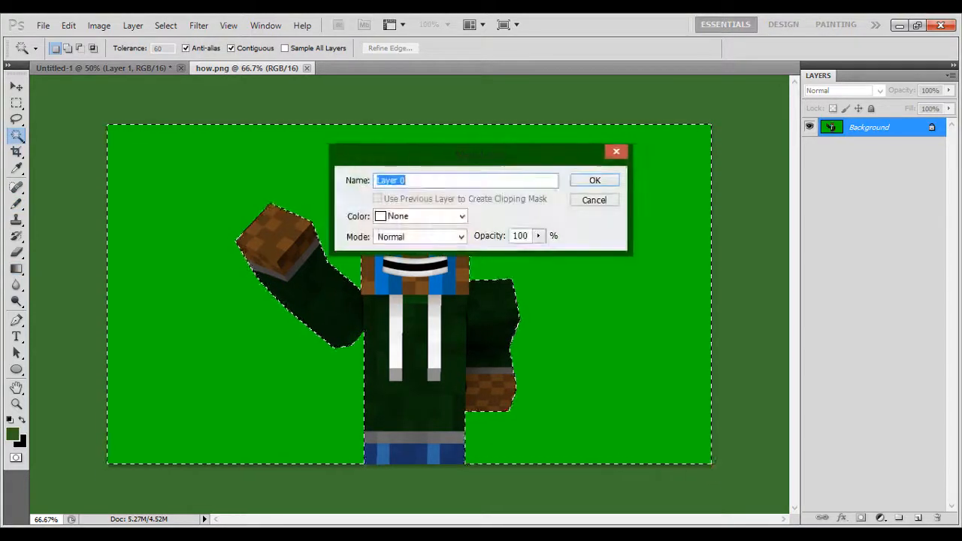
pyautogui.press('Return')
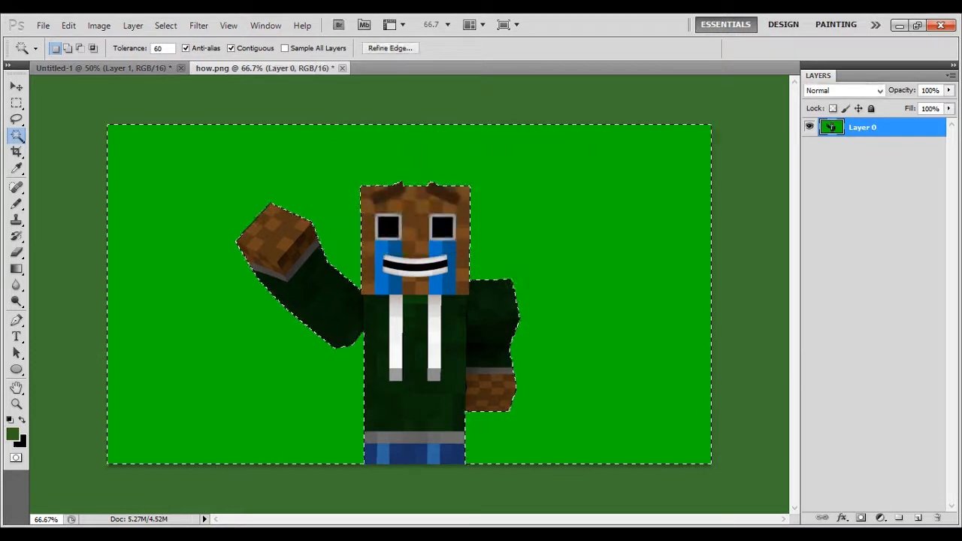
pyautogui.press('Delete')
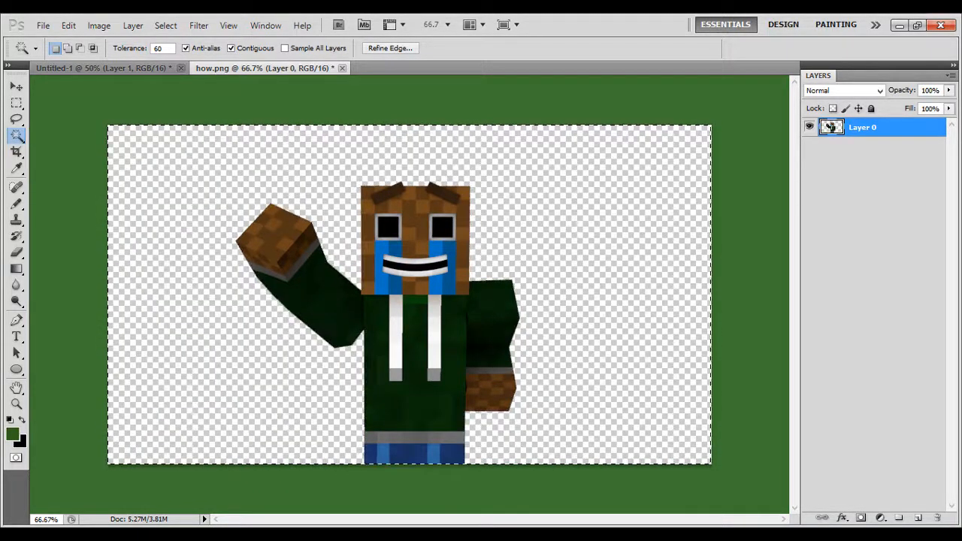
# Cut the character out of how.png and paste it into the Untitled-1 document.
pyautogui.hotkey('ctrl', 'x')
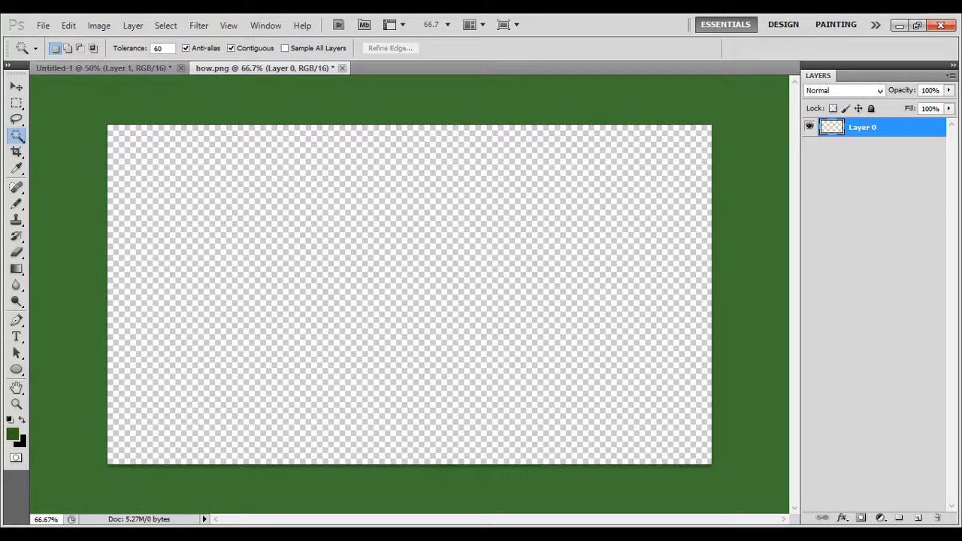
pyautogui.hotkey('ctrl', 'Tab')
pyautogui.hotkey('ctrl', 'v')
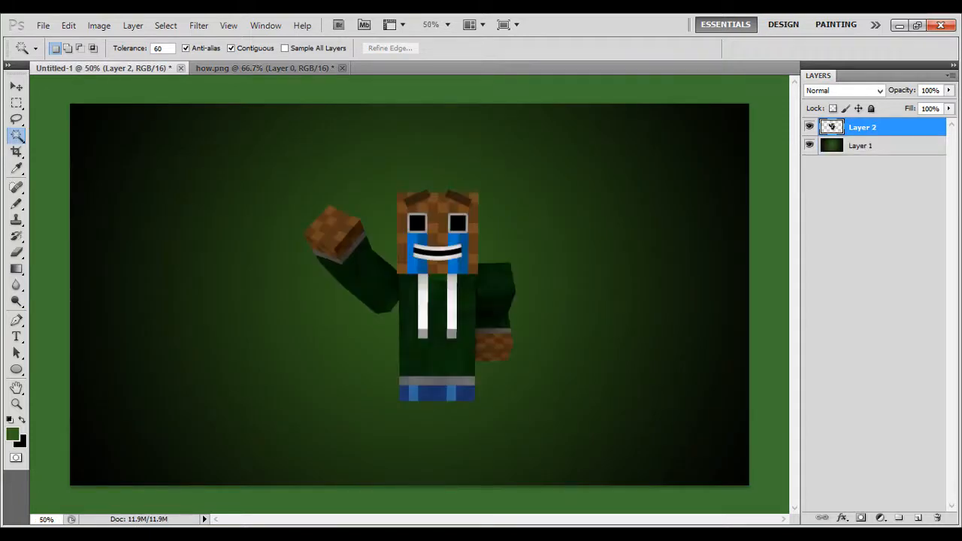
# Move the character down to the canvas's lower edge, enlarge it, centre it horizontally and apply the transformation.
pyautogui.click(17, 86)
pyautogui.moveTo(436, 301); pyautogui.dragTo(409, 386)
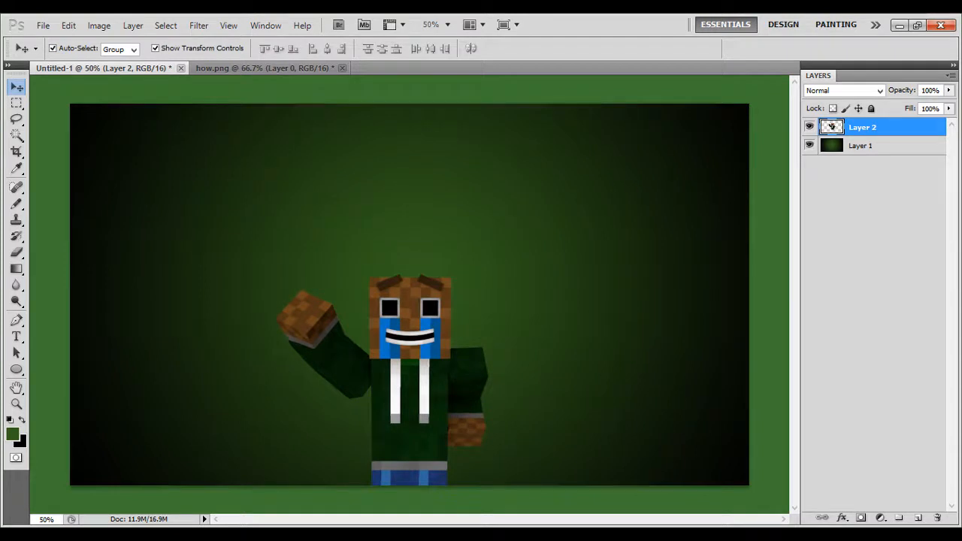
pyautogui.moveTo(275, 273); pyautogui.dragTo(189, 196)
pyautogui.moveTo(361, 301); pyautogui.dragTo(400, 300)
pyautogui.click(709, 48)
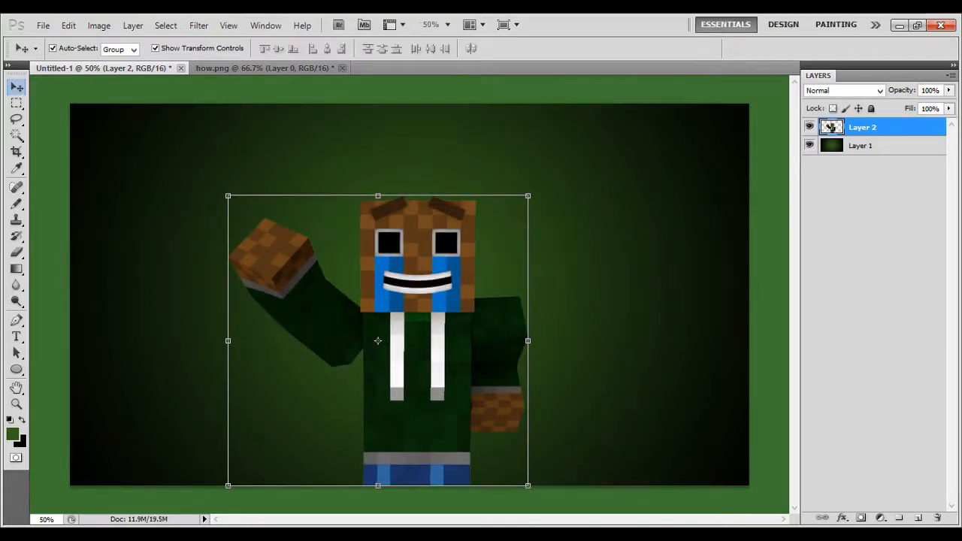
pyautogui.click(873, 301)
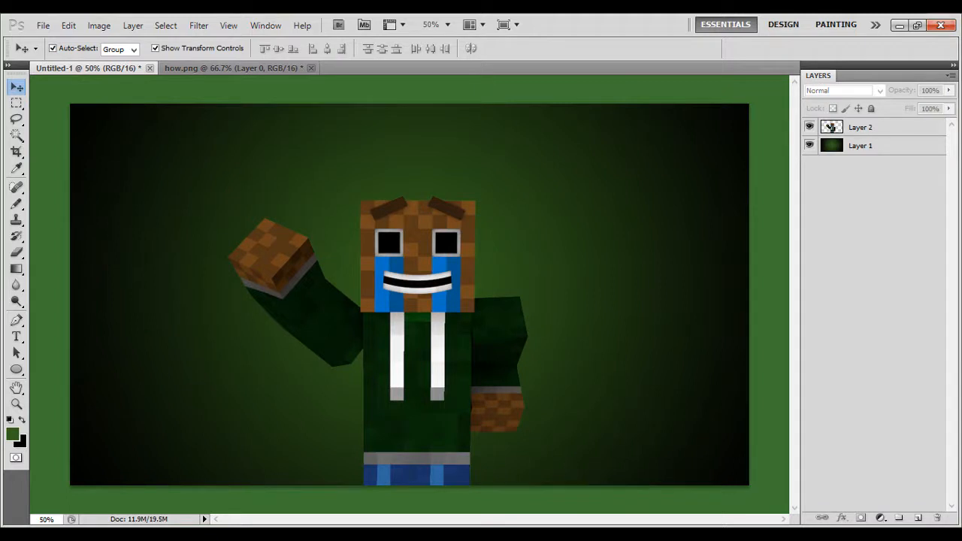
# Add a black outside stroke of 5 px to the character layer.
pyautogui.click(831, 128)
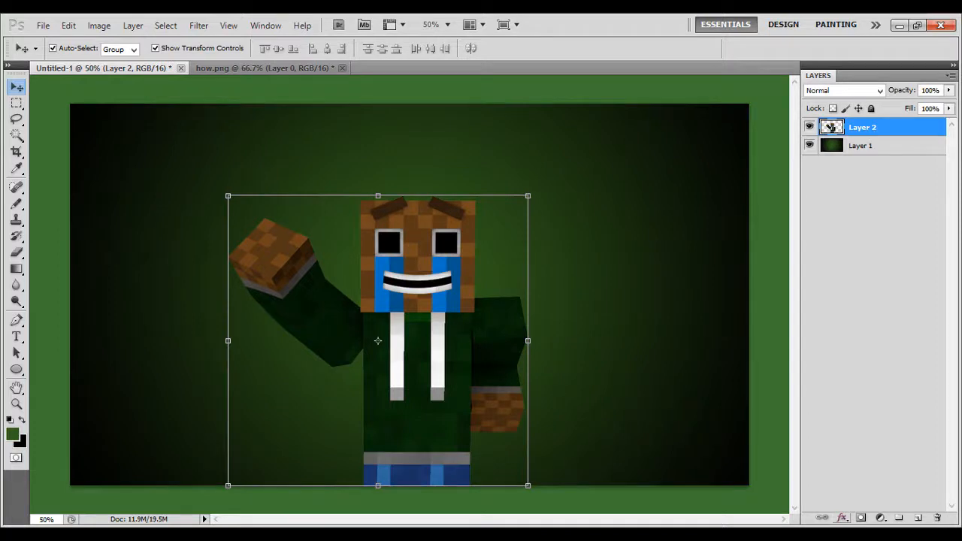
pyautogui.click(841, 518)
pyautogui.click(864, 507)
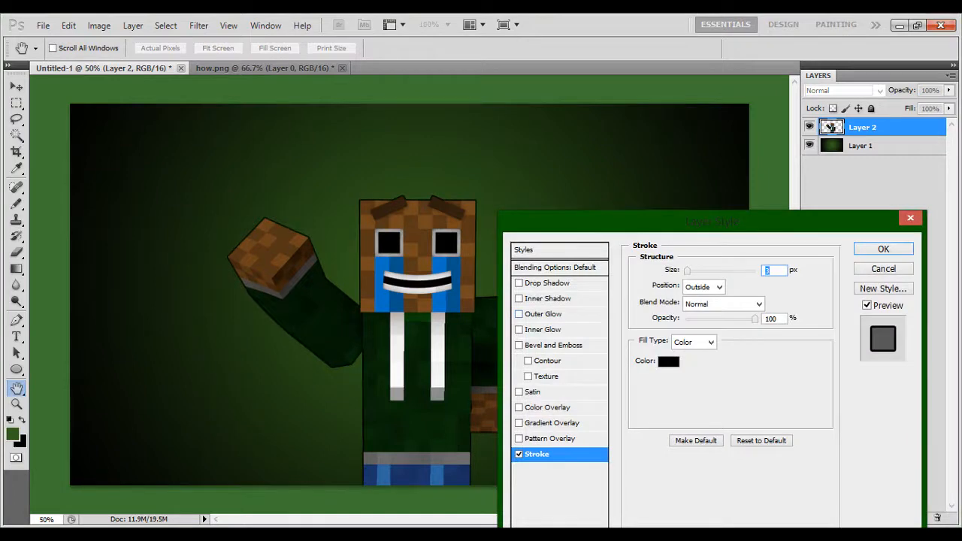
pyautogui.moveTo(711, 222)
pyautogui.mouseDown()
pyautogui.moveTo(572, 364)
pyautogui.moveTo(776, 205)
pyautogui.moveTo(800, 172)
pyautogui.moveTo(793, 167)
pyautogui.mouseUp()
pyautogui.press('Up')
pyautogui.press('Up')
pyautogui.press('Up')
pyautogui.press('Up')
pyautogui.press('Up')
pyautogui.press('Up')
pyautogui.press('Up')
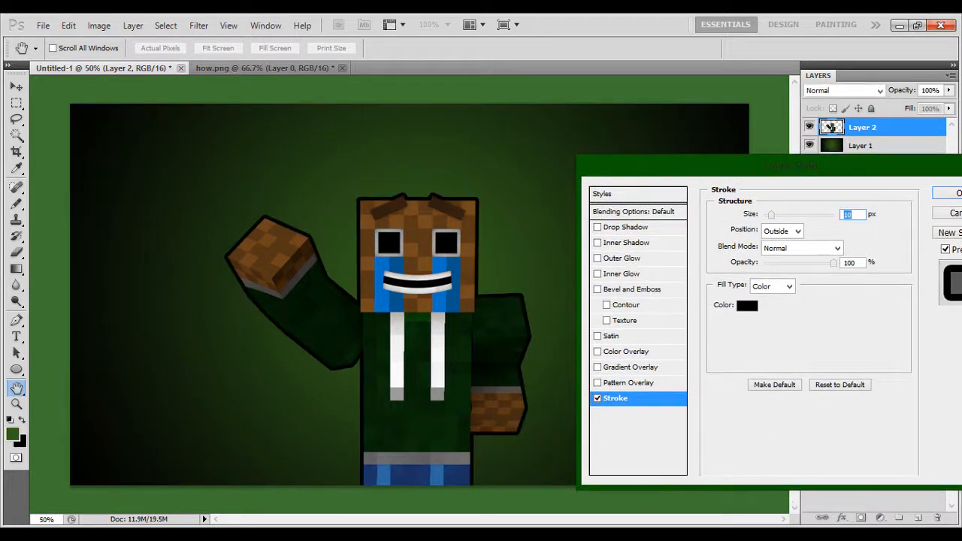
pyautogui.press('Return')
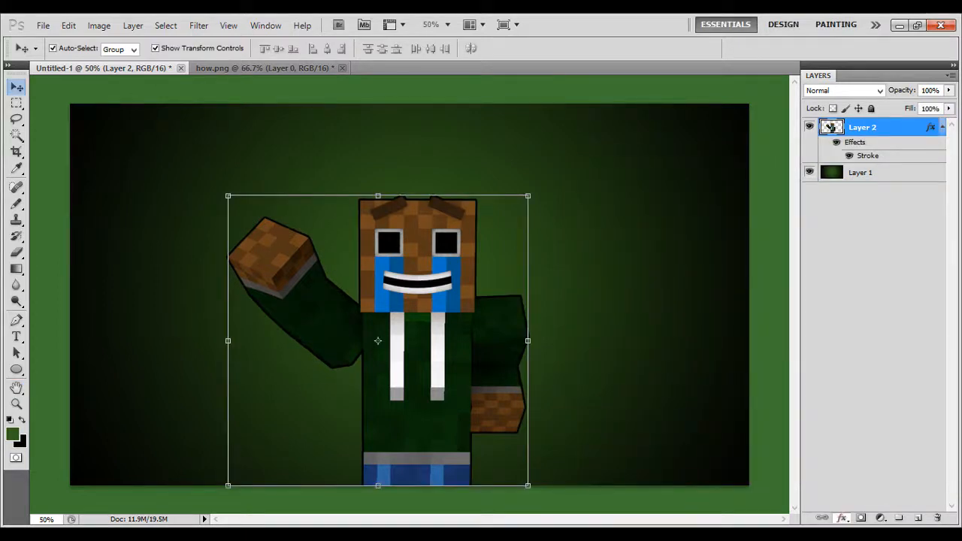
# Enable a drop shadow on the character layer with 100% opacity, 18 px distance and a larger blur size.
pyautogui.click(842, 518)
pyautogui.click(862, 511)
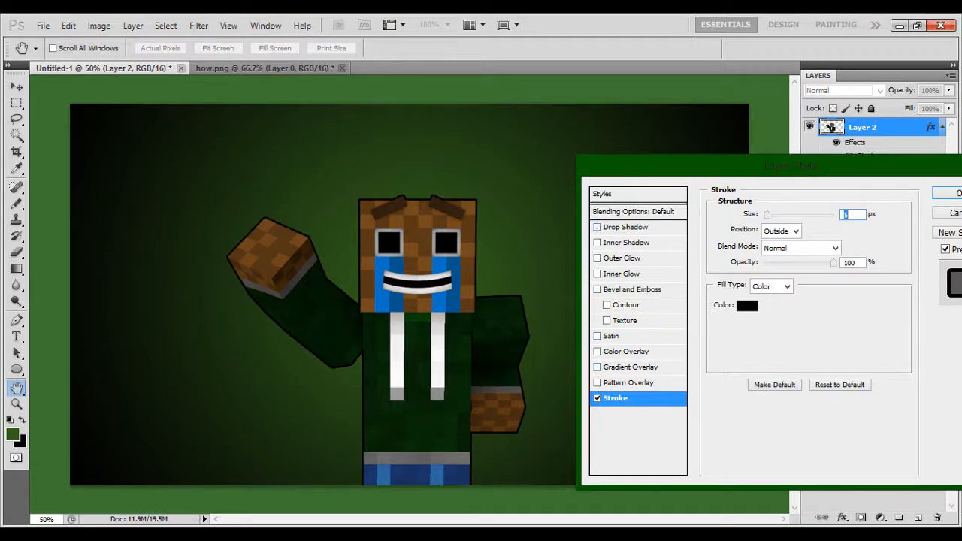
pyautogui.click(626, 227)
pyautogui.moveTo(816, 232); pyautogui.dragTo(833, 232)
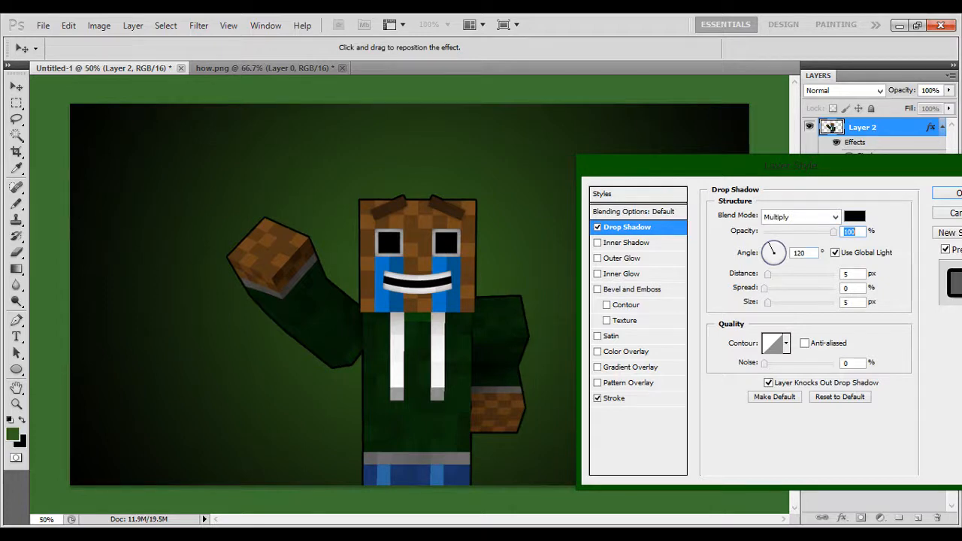
pyautogui.moveTo(767, 274); pyautogui.dragTo(787, 302)
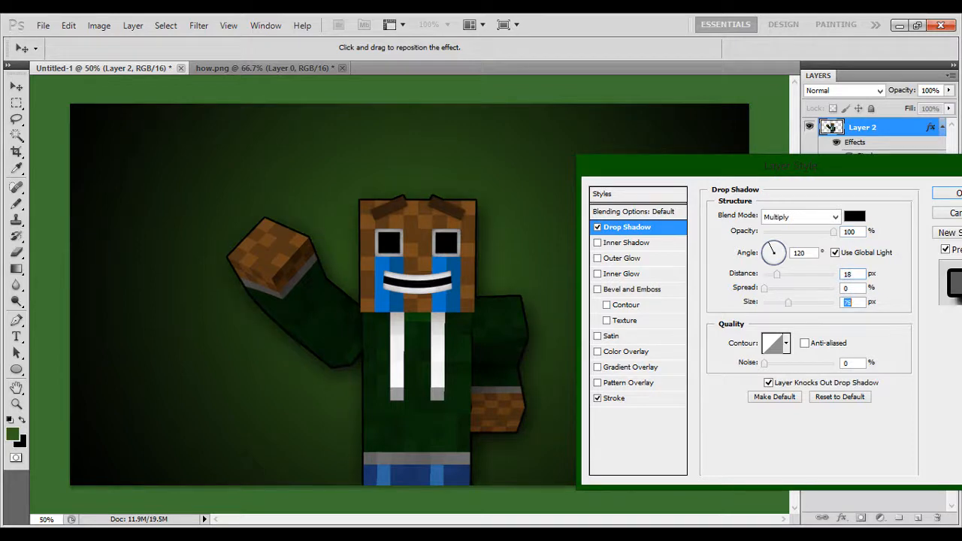
# Reduce the character layer's stroke size to 1 px.
pyautogui.click(614, 398)
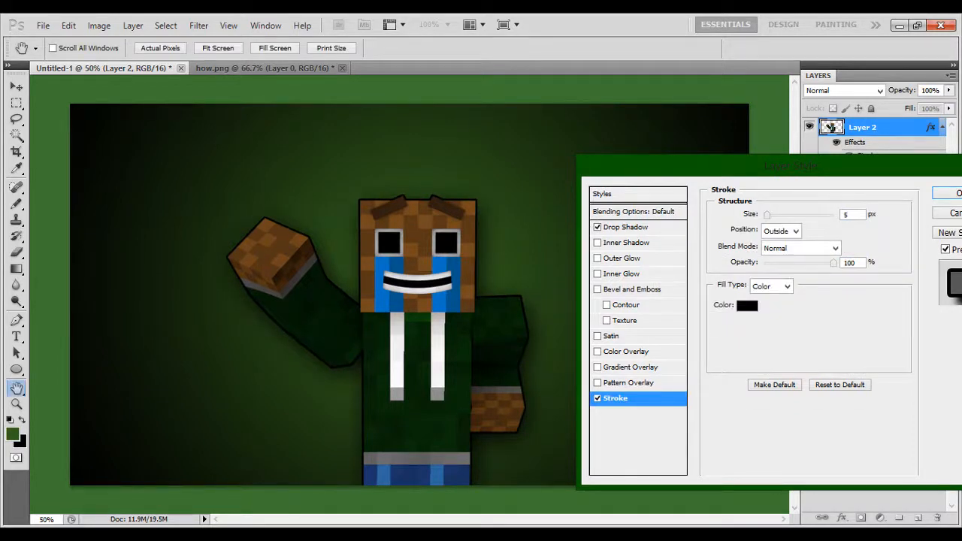
pyautogui.click(848, 215)
pyautogui.press('Down')
pyautogui.press('Down')
pyautogui.press('Down')
pyautogui.press('Down')
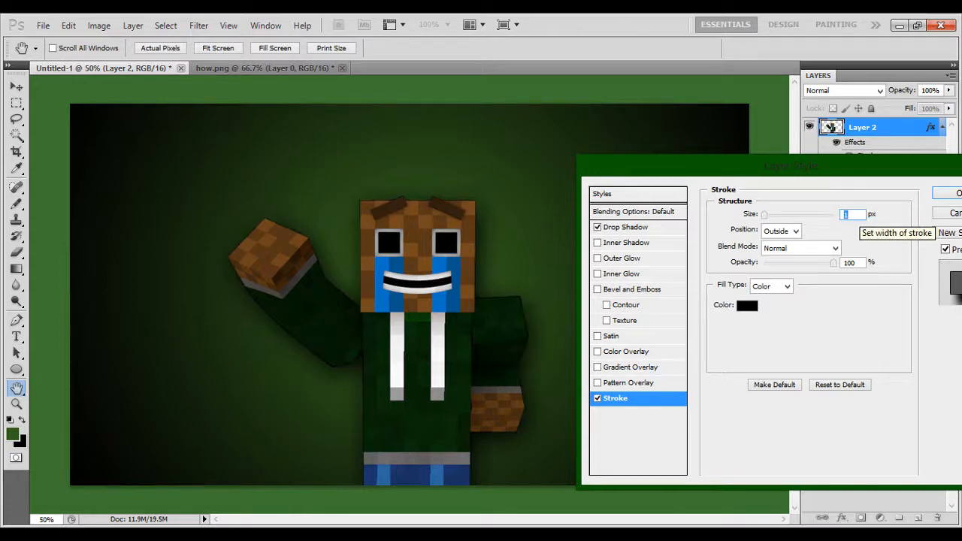
# Turn off the stroke on the character layer and try out a gradient overlay.
pyautogui.click(597, 398)
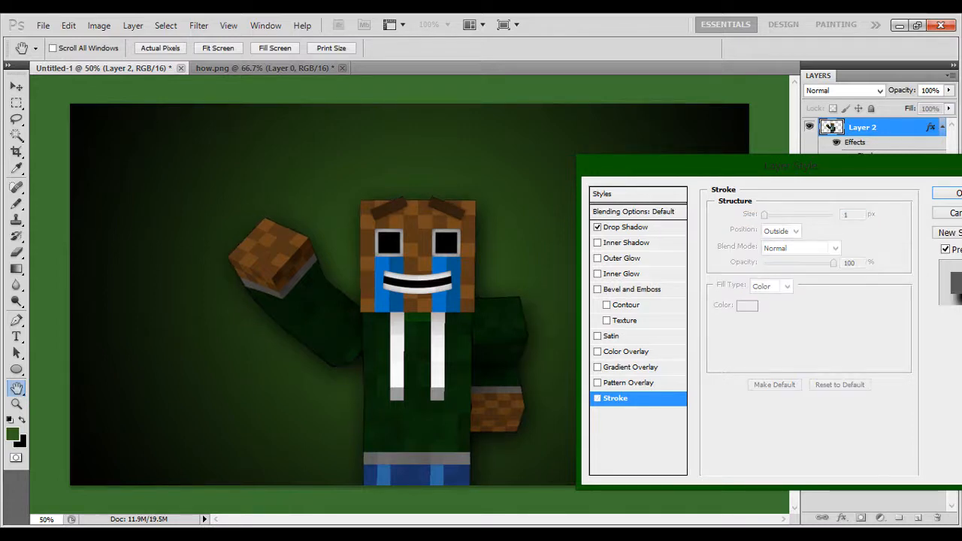
pyautogui.click(597, 368)
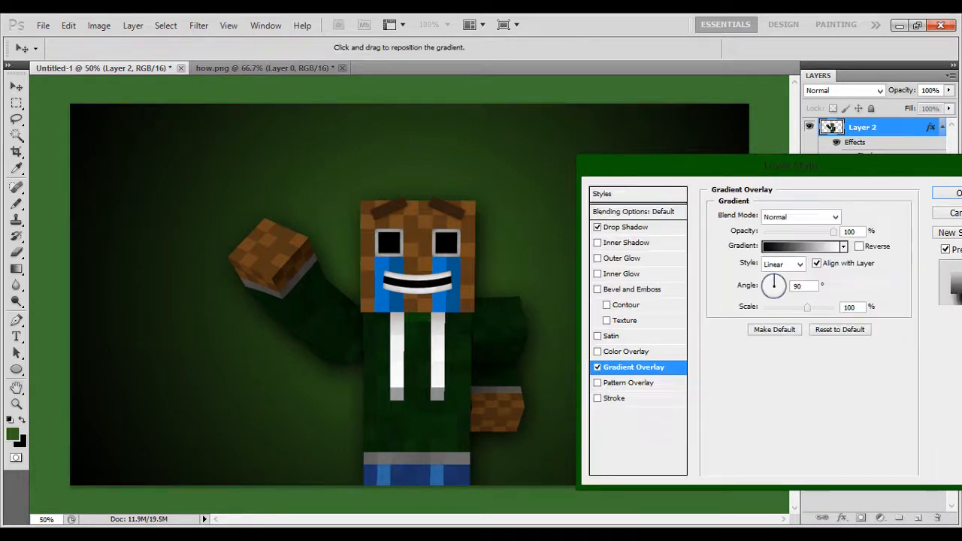
pyautogui.click(597, 368)
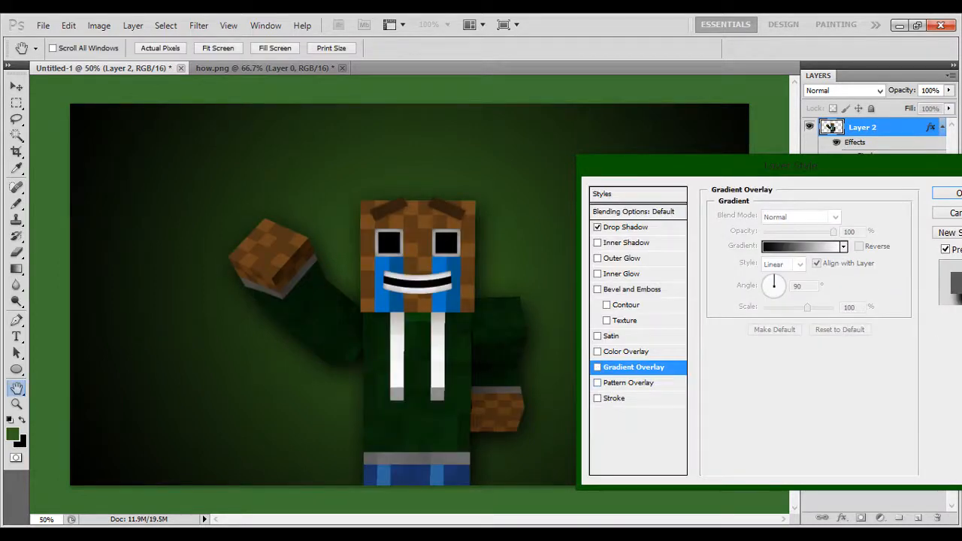
# Add a bevel and emboss to the character layer with 1000% depth, 16 px soften, 0% highlight opacity and 30% shadow opacity.
pyautogui.click(598, 289)
pyautogui.click(631, 289)
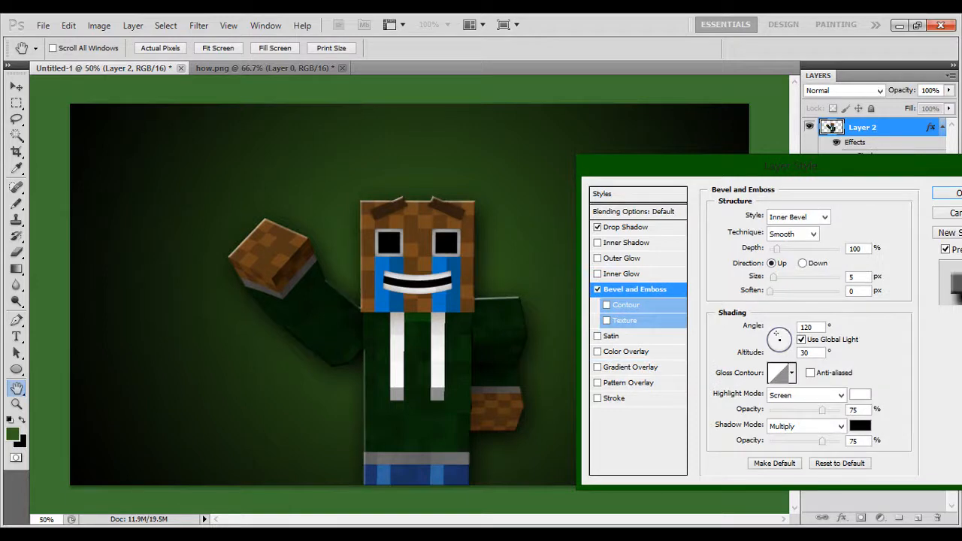
pyautogui.moveTo(777, 249); pyautogui.dragTo(840, 248)
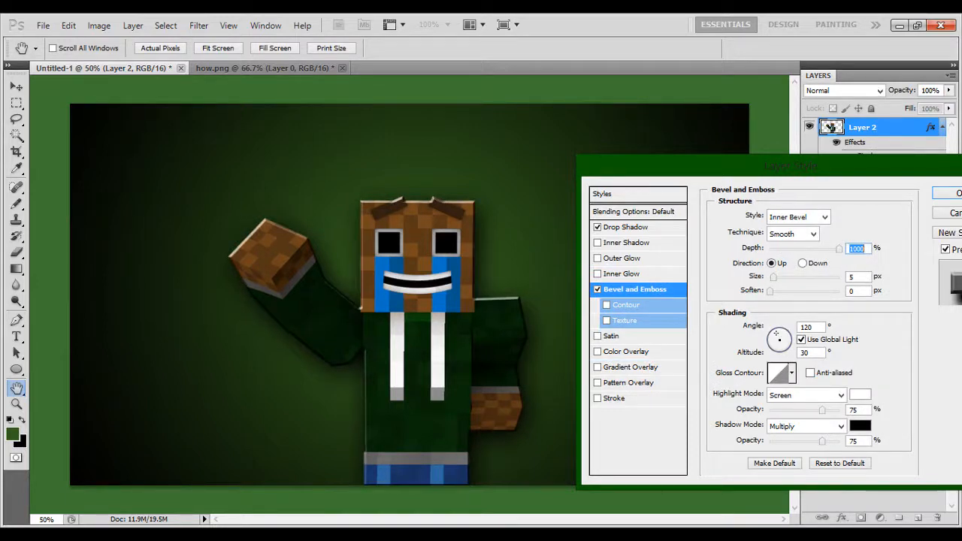
pyautogui.moveTo(771, 292); pyautogui.dragTo(839, 291)
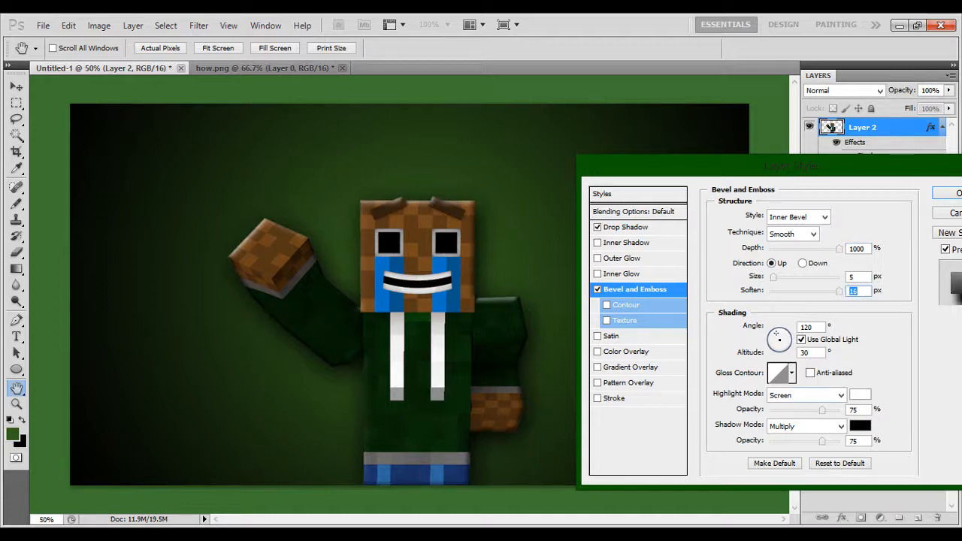
pyautogui.moveTo(822, 410); pyautogui.dragTo(770, 410)
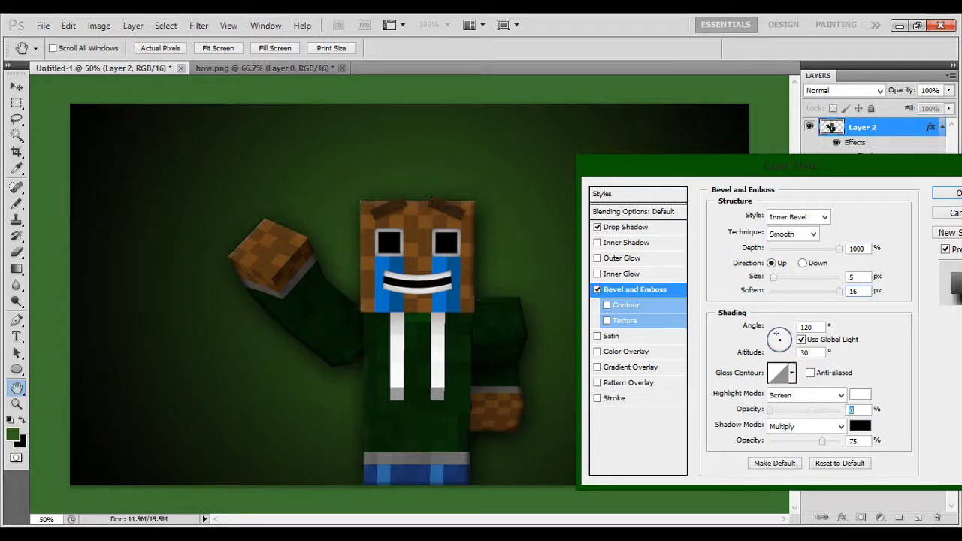
pyautogui.moveTo(822, 441); pyautogui.dragTo(789, 441)
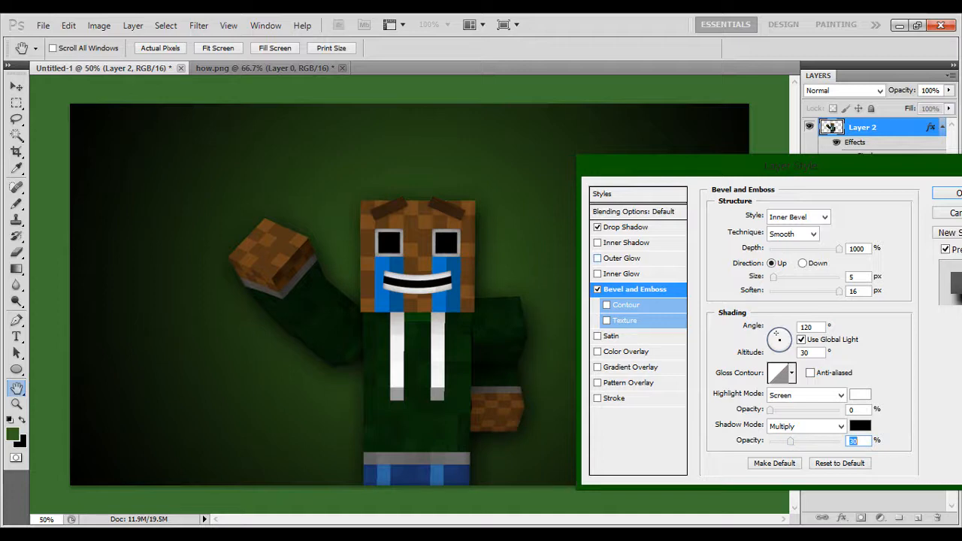
# Try an inner shadow on the character layer with 100% opacity, 0 px distance and 9 px size.
pyautogui.click(625, 243)
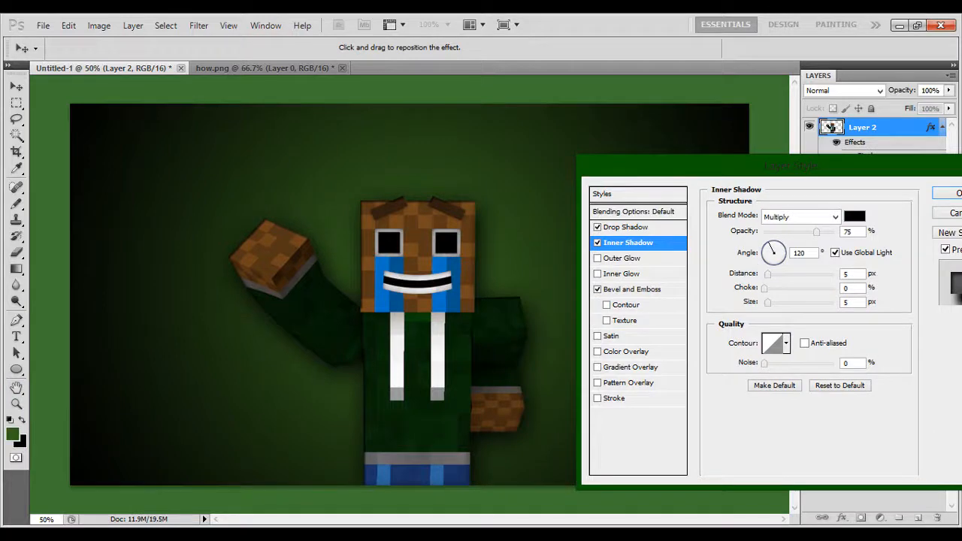
pyautogui.moveTo(817, 233); pyautogui.dragTo(834, 232)
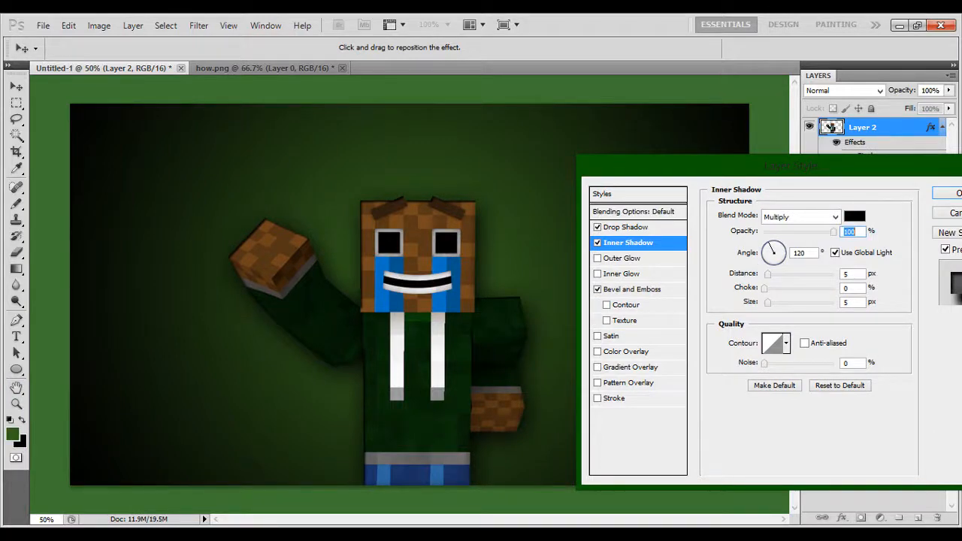
pyautogui.moveTo(767, 302); pyautogui.dragTo(764, 275)
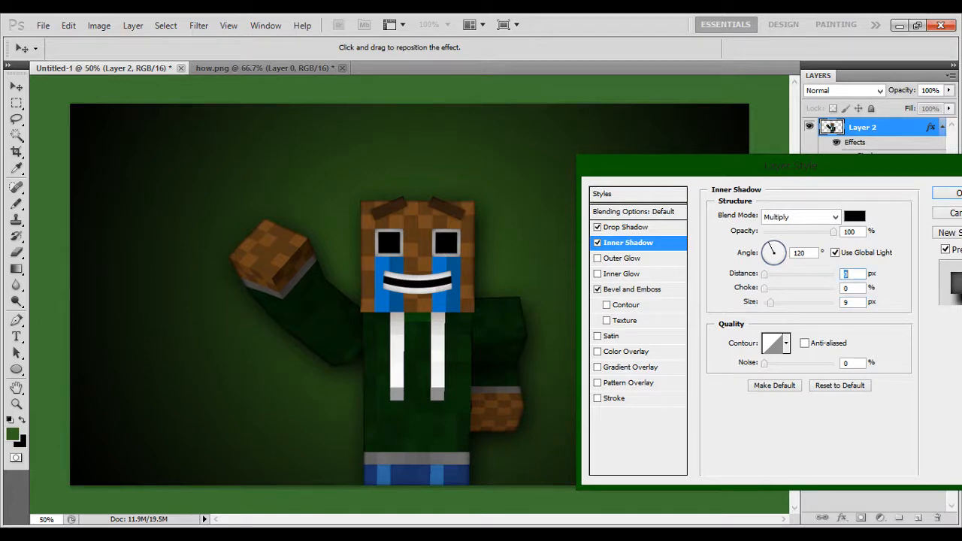
pyautogui.moveTo(770, 303); pyautogui.dragTo(763, 302)
pyautogui.moveTo(764, 302); pyautogui.dragTo(769, 302)
pyautogui.click(597, 243)
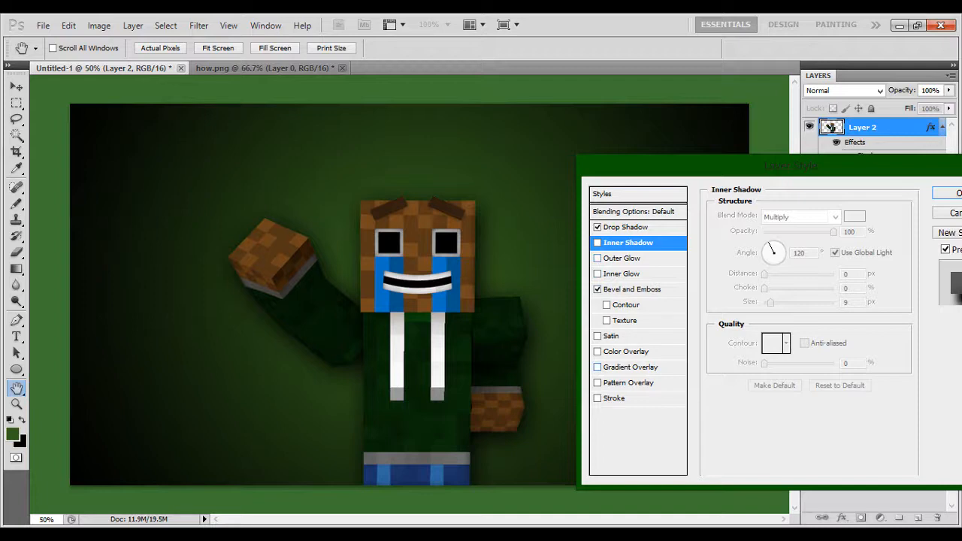
# Try out the color overlay and satin effects on the character layer, leave both off and apply the layer style.
pyautogui.click(597, 352)
pyautogui.click(598, 352)
pyautogui.click(598, 336)
pyautogui.click(598, 336)
pyautogui.press('Return')
# Add the text "How to make a HD" in Damn Noisy Kids at 201 pt and place it above the character's head.
pyautogui.press('v')
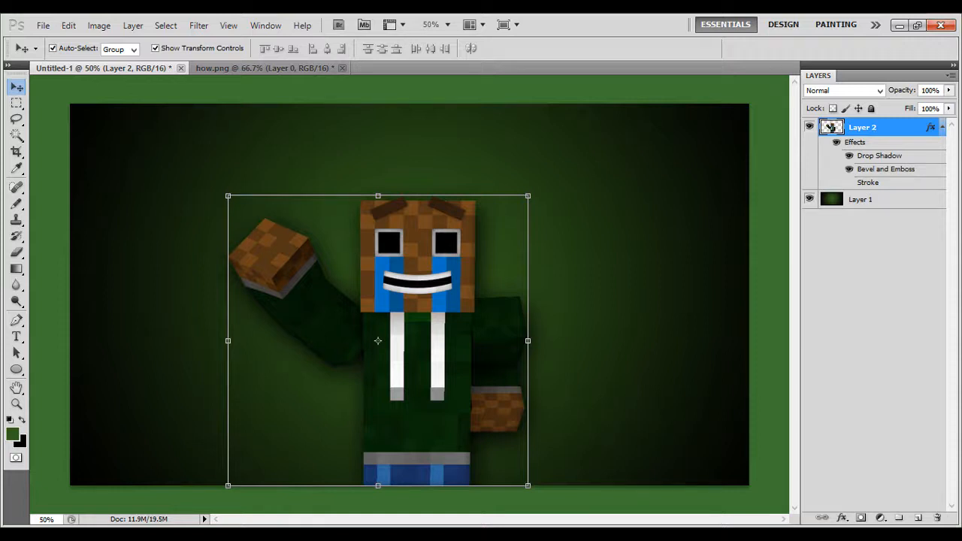
pyautogui.press('t')
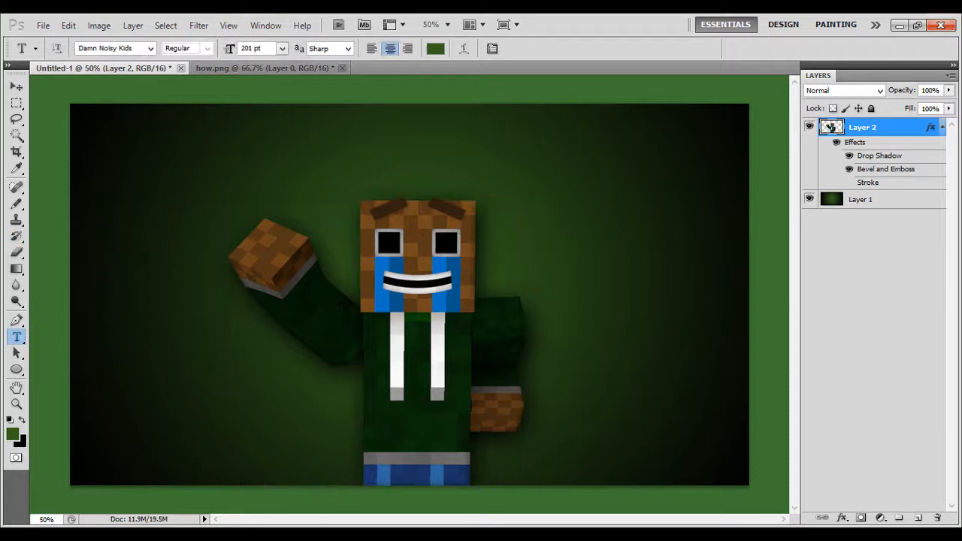
pyautogui.click(187, 234)
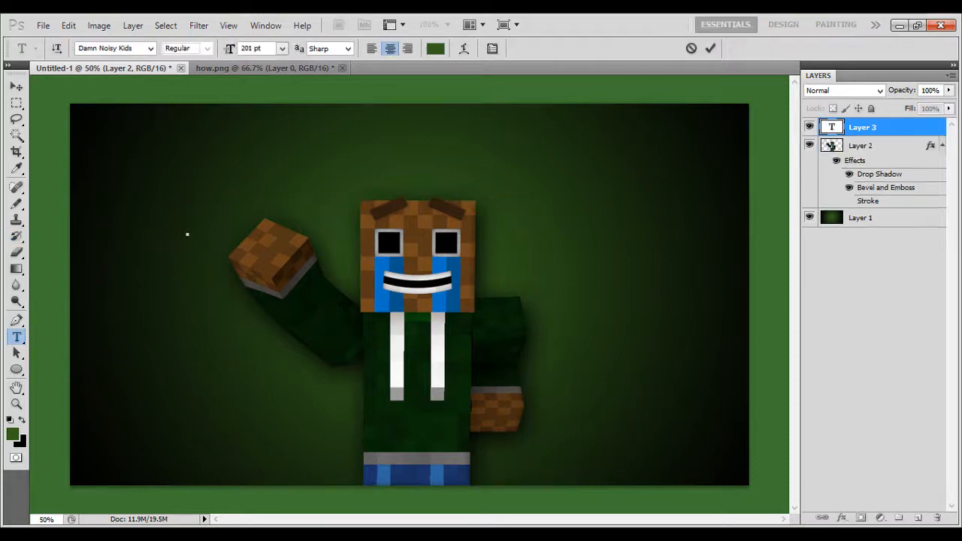
pyautogui.write('HPW')
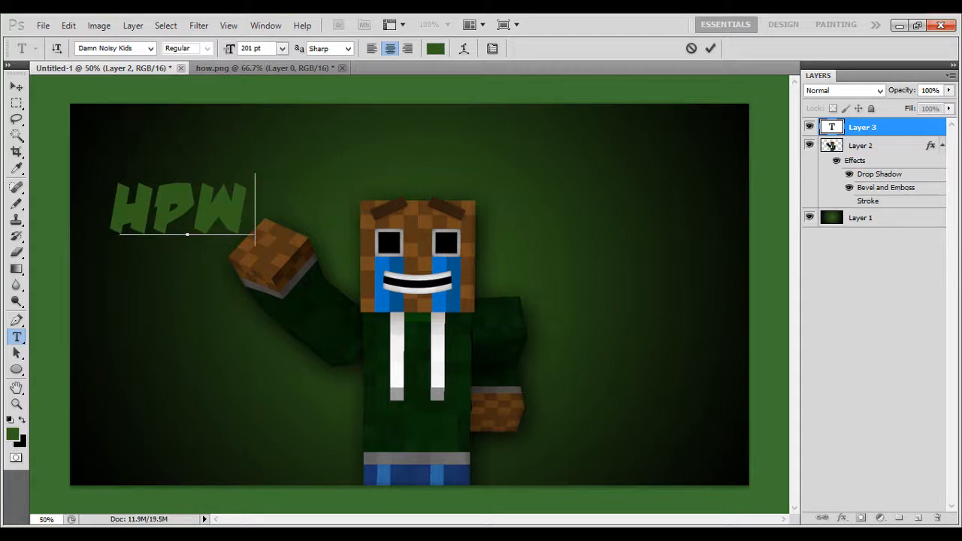
pyautogui.press('BackSpace')
pyautogui.press('BackSpace')
pyautogui.write('OW ')
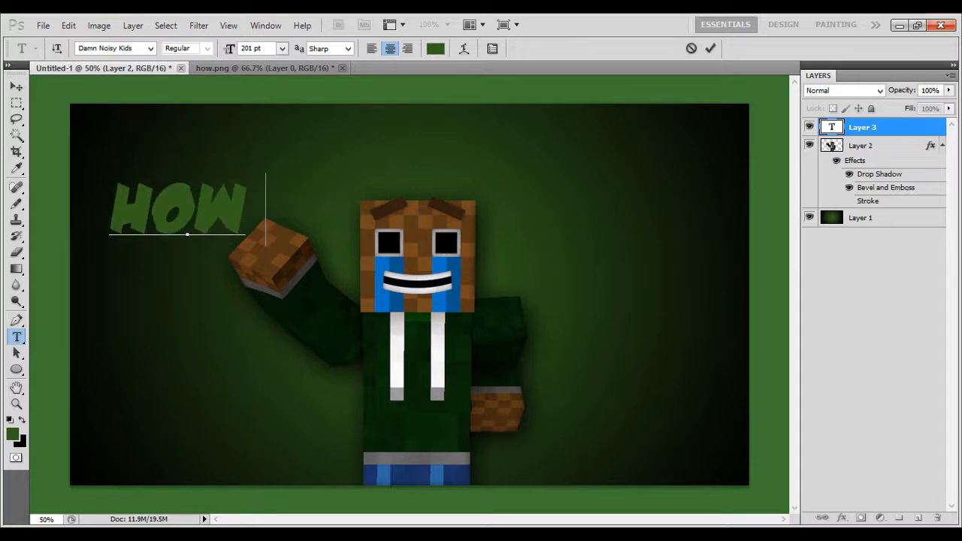
pyautogui.write('TO MAKE')
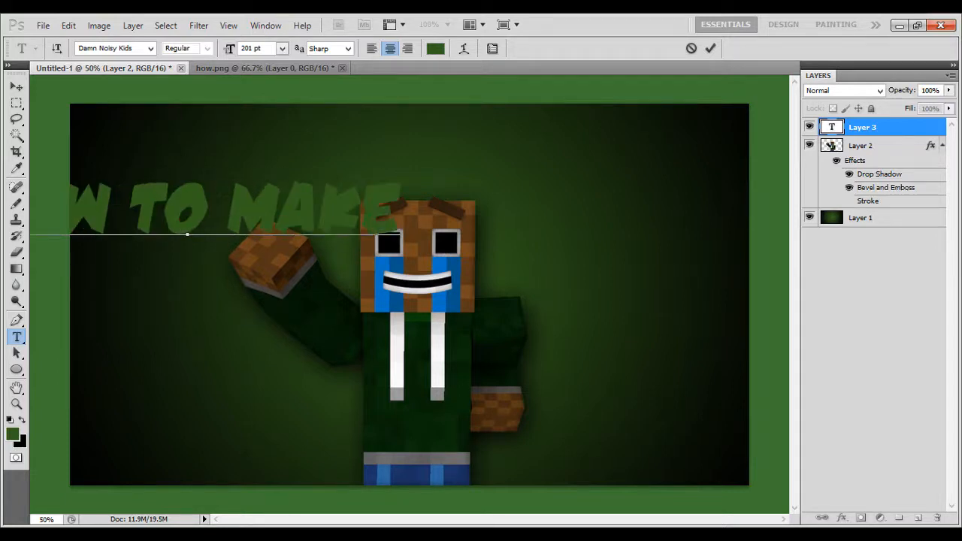
pyautogui.moveTo(195, 286); pyautogui.dragTo(399, 274)
pyautogui.write('A ')
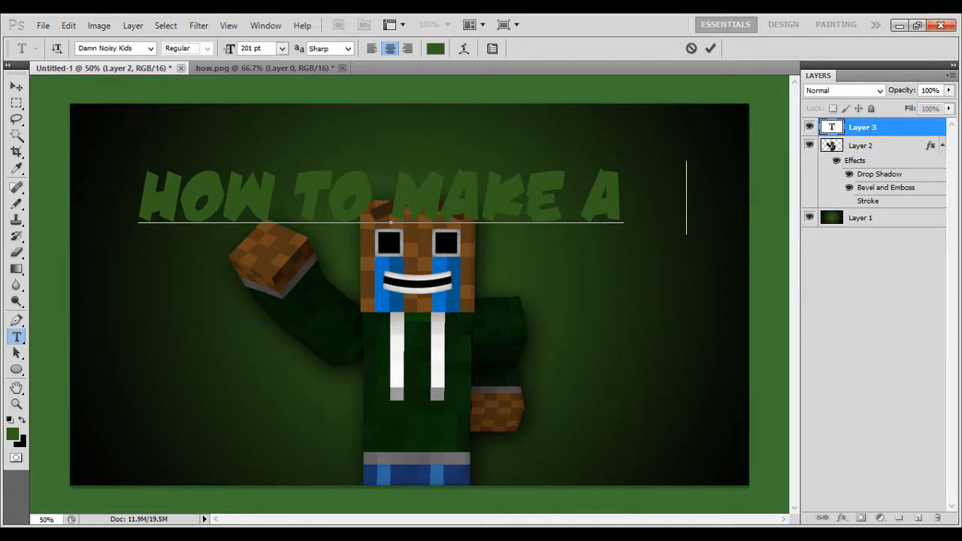
pyautogui.write('HD')
pyautogui.moveTo(399, 274); pyautogui.dragTo(425, 245)
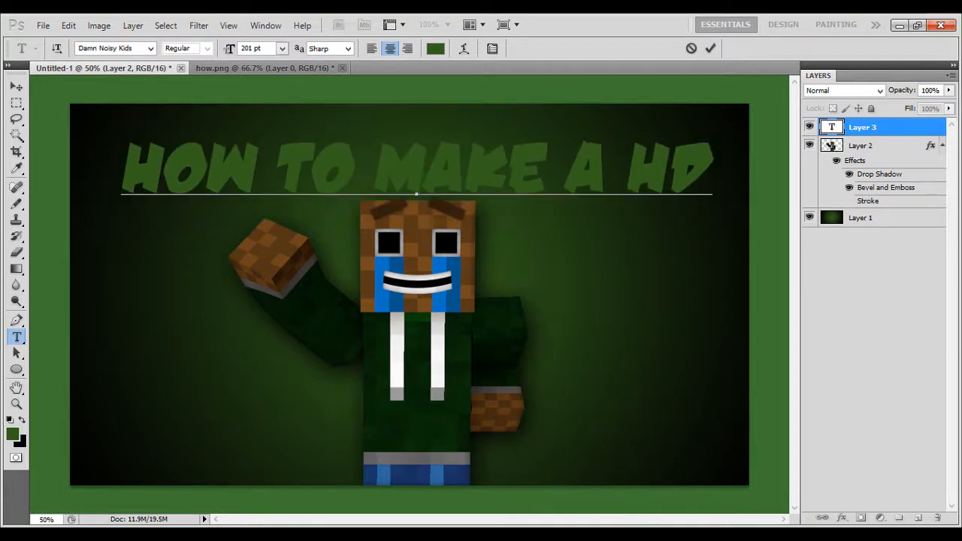
# Warp the "How to make a HD" text with a horizontal Arc style at +50% bend.
pyautogui.click(463, 48)
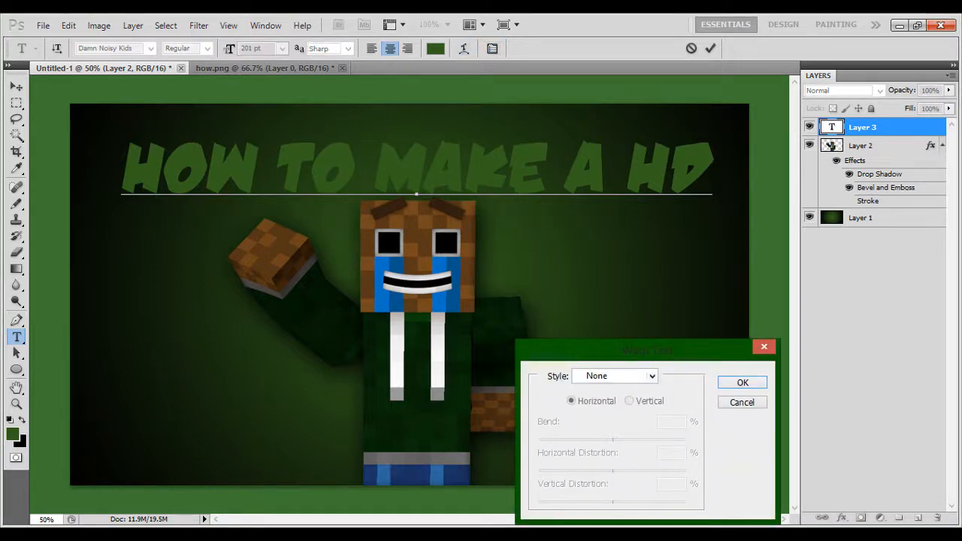
pyautogui.click(615, 376)
pyautogui.click(601, 133)
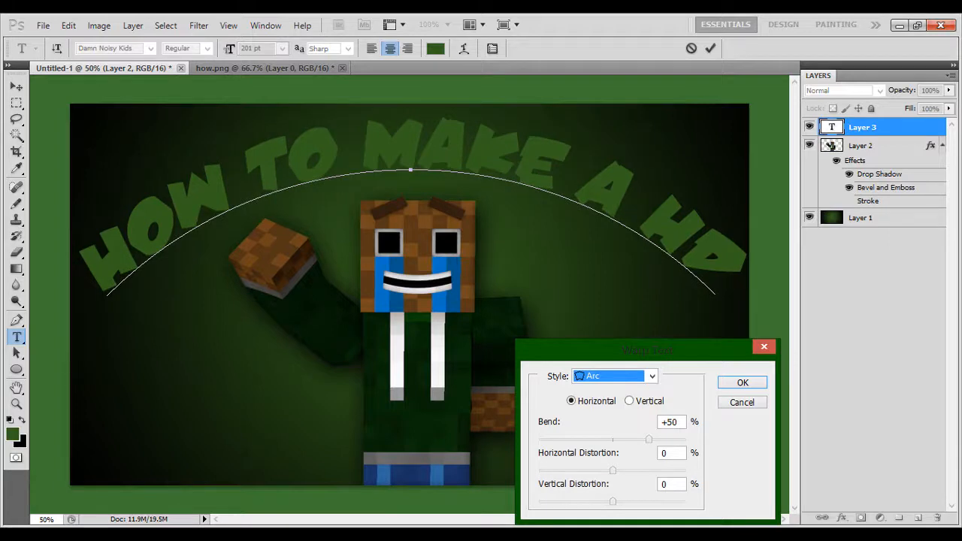
pyautogui.click(742, 382)
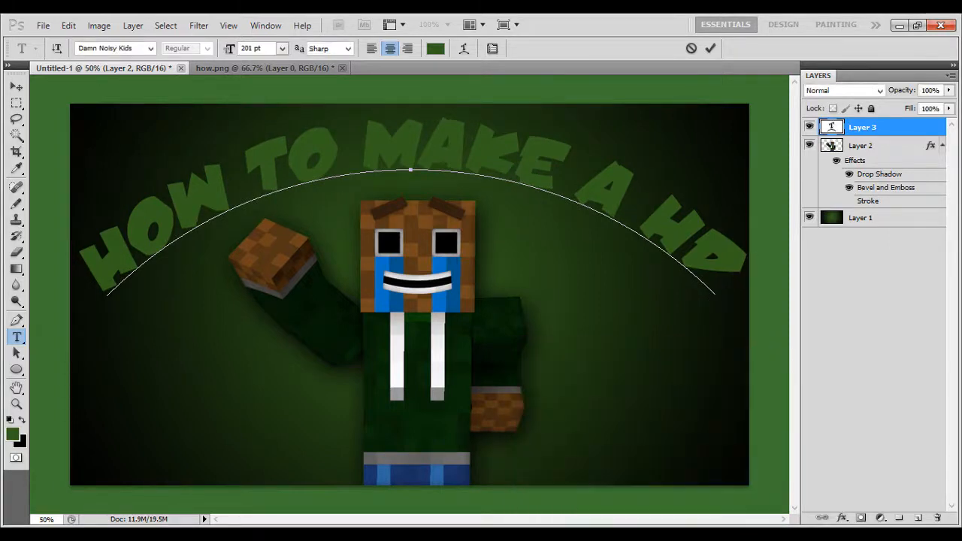
# Recolour the whole arched text to white (ffffff) and commit the text edit.
pyautogui.moveTo(729, 278); pyautogui.dragTo(67, 252)
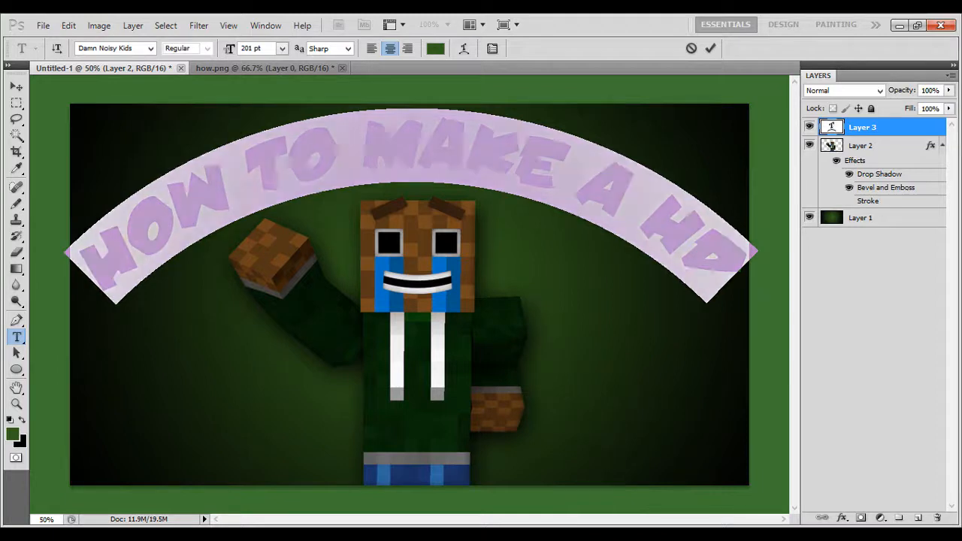
pyautogui.click(435, 48)
pyautogui.click(563, 252)
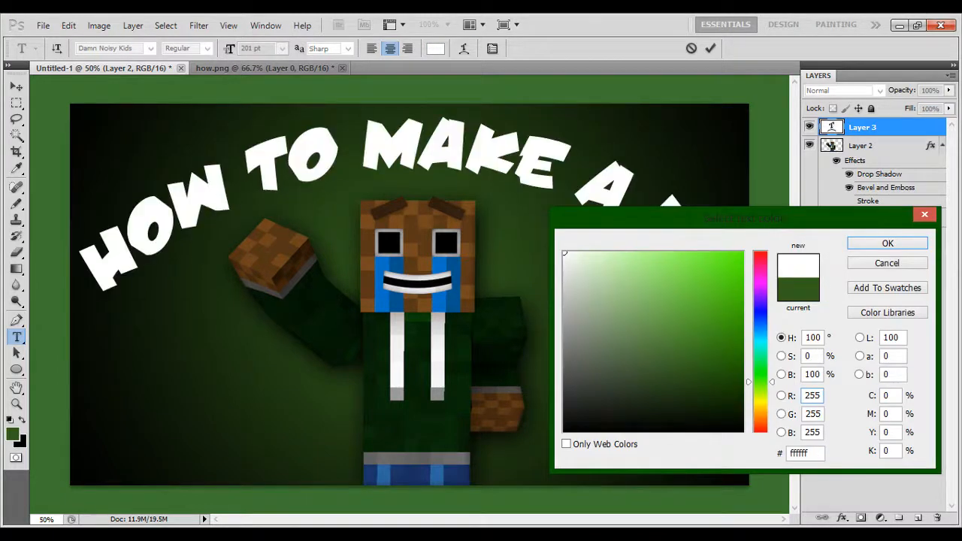
pyautogui.click(887, 243)
pyautogui.click(628, 199)
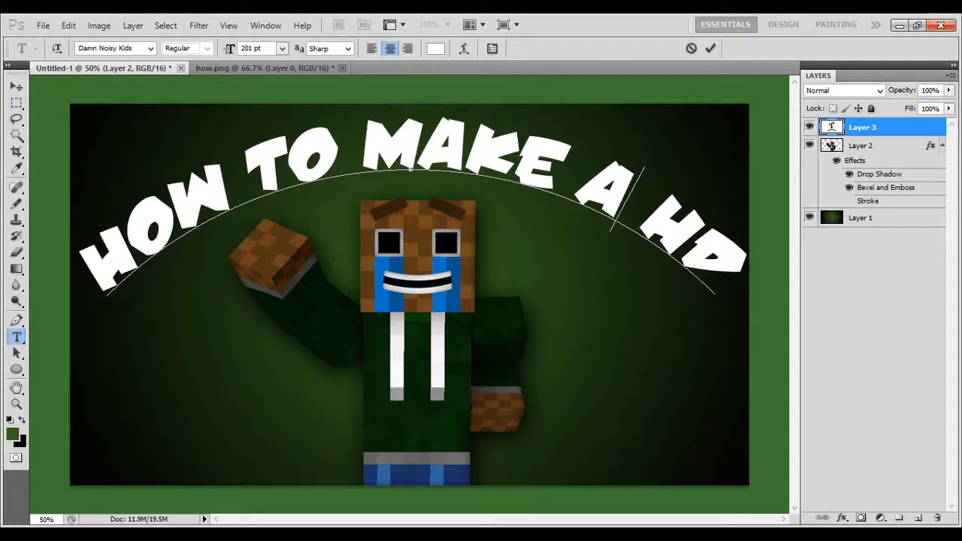
pyautogui.click(710, 48)
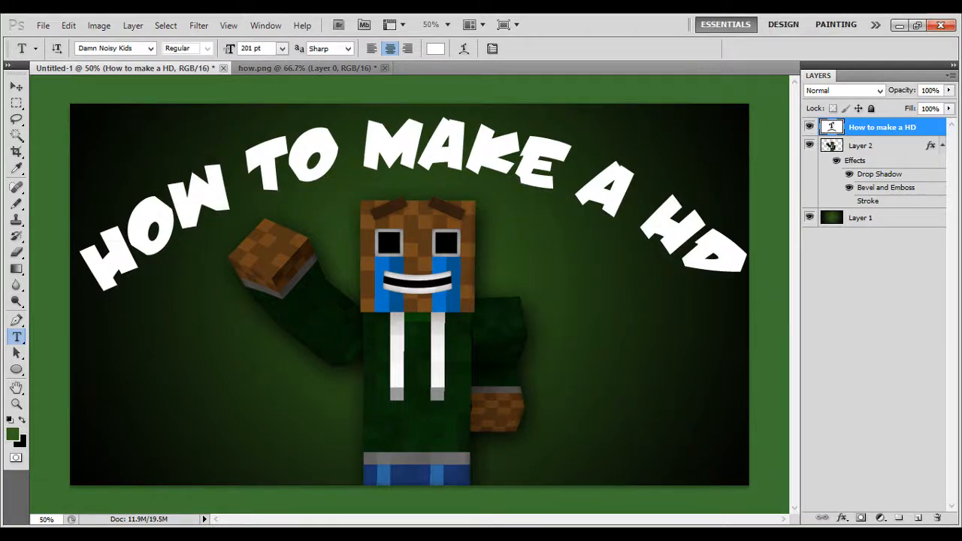
# Add a second text line reading "THUMBNAIL IN PHOTOSHOP" and move it across the character's torso.
pyautogui.click(264, 413)
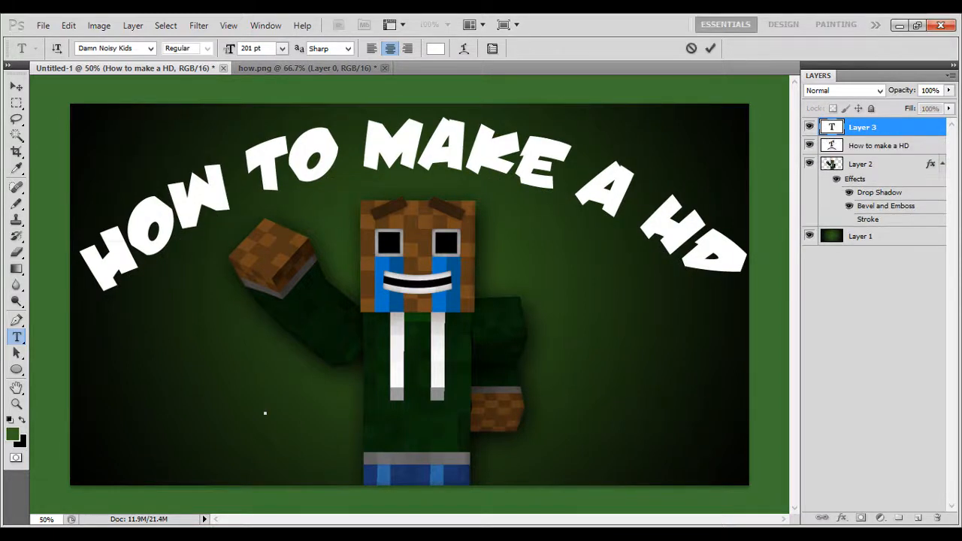
pyautogui.write('THU')
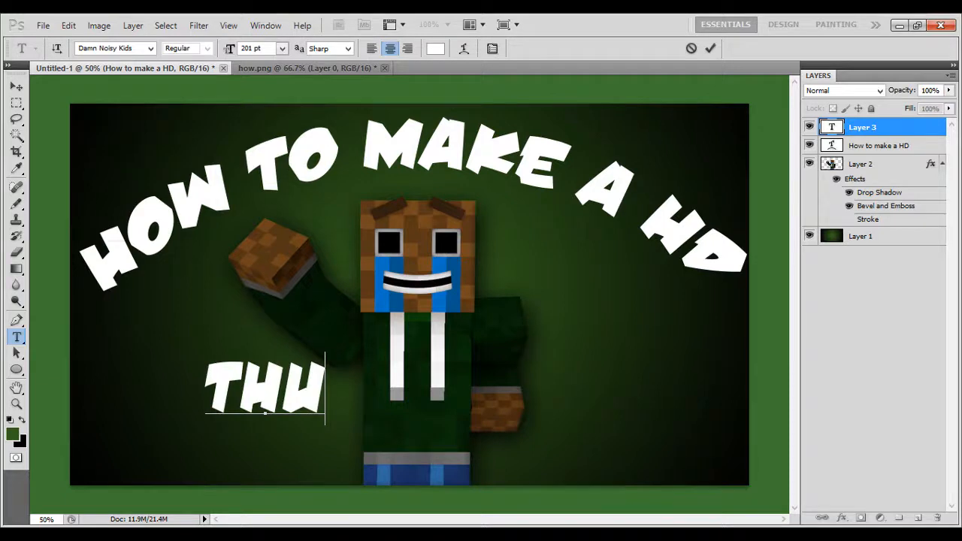
pyautogui.write('MBNAIL')
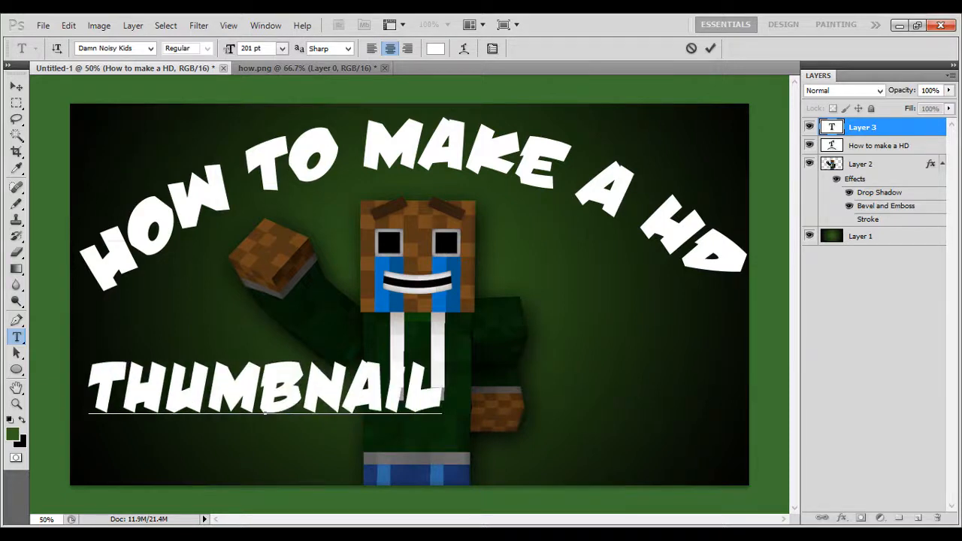
pyautogui.write(' IN')
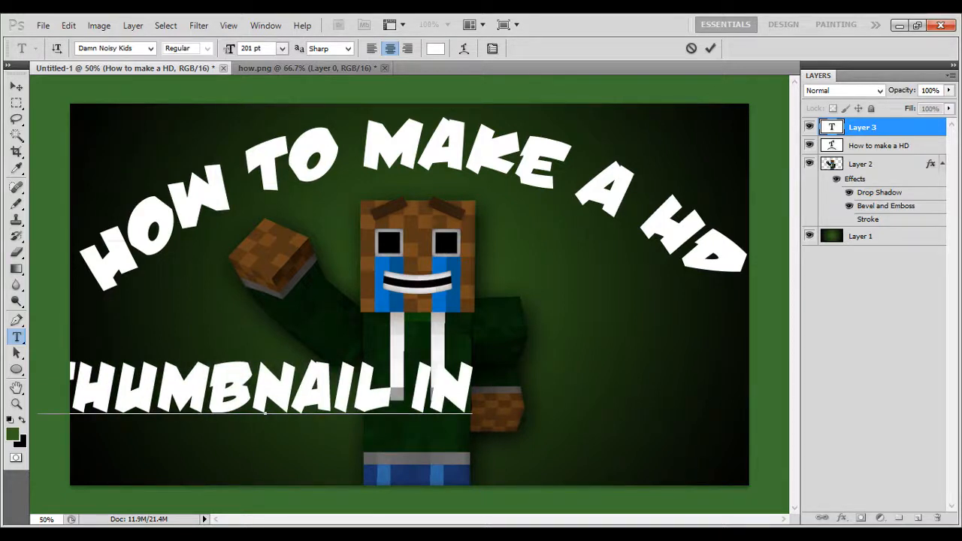
pyautogui.write(' PHOTO ')
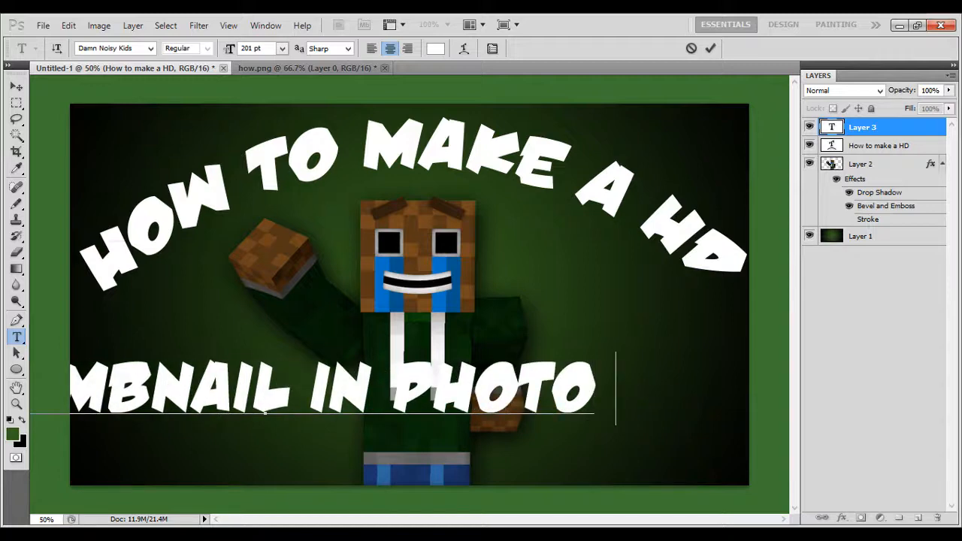
pyautogui.write('SHOP')
pyautogui.hotkey('ctrl', 'a')
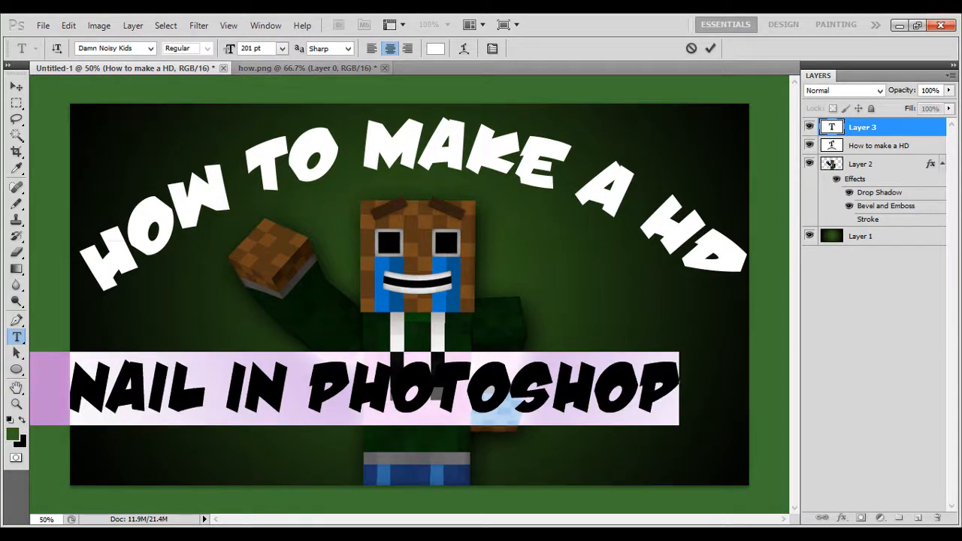
pyautogui.moveTo(361, 451); pyautogui.dragTo(476, 440)
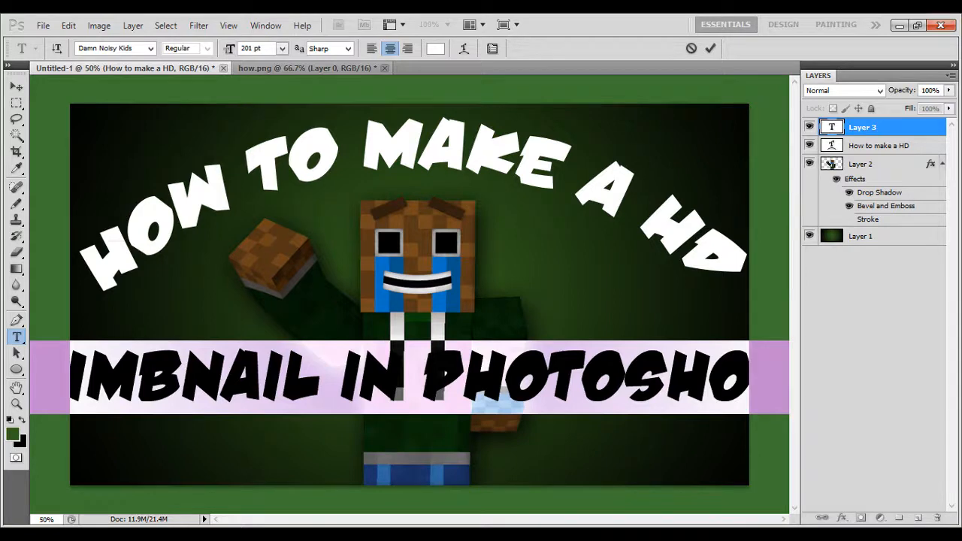
# Reduce the font size of the whole second text line to 179 pt.
pyautogui.press('Right')
pyautogui.hotkey('ctrl', 'a')
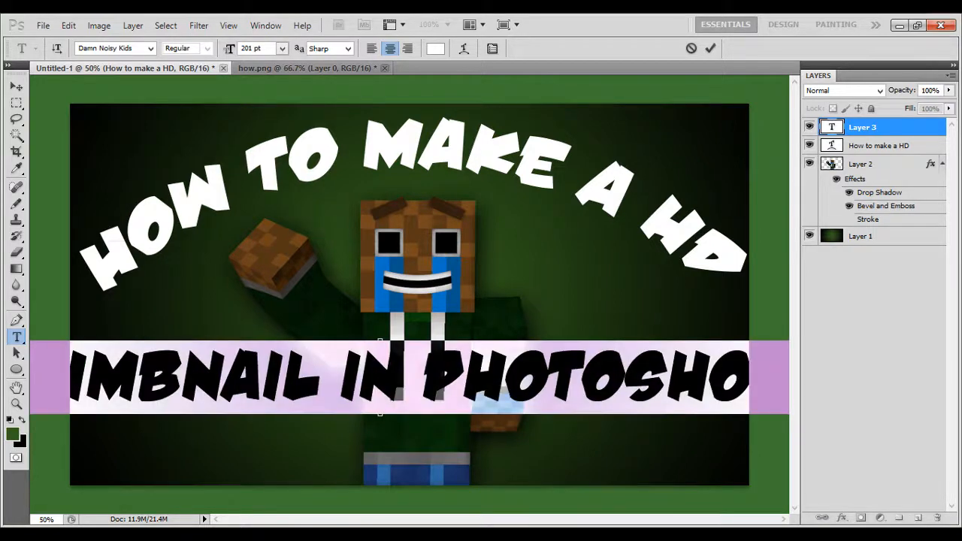
pyautogui.scroll(-16, 260, 49)
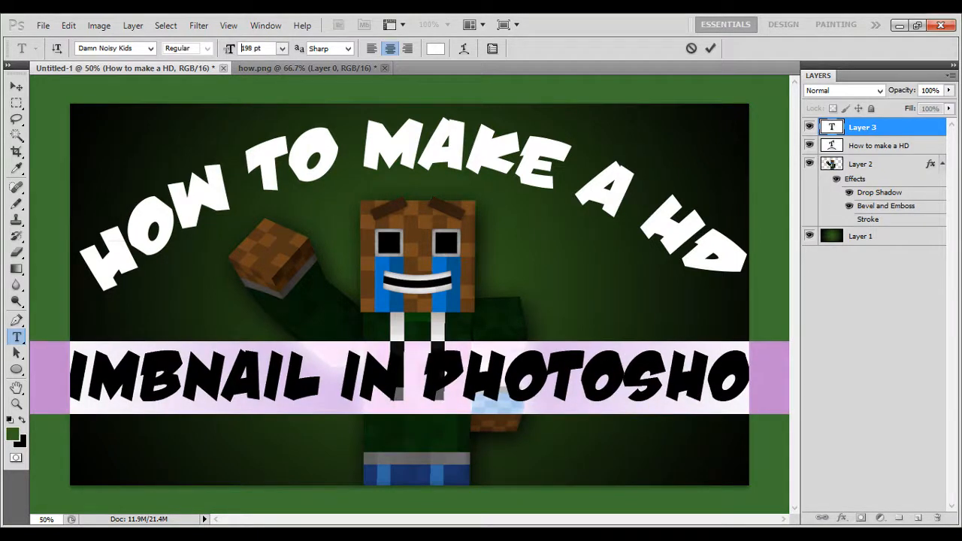
pyautogui.scroll(-19, 260, 50)
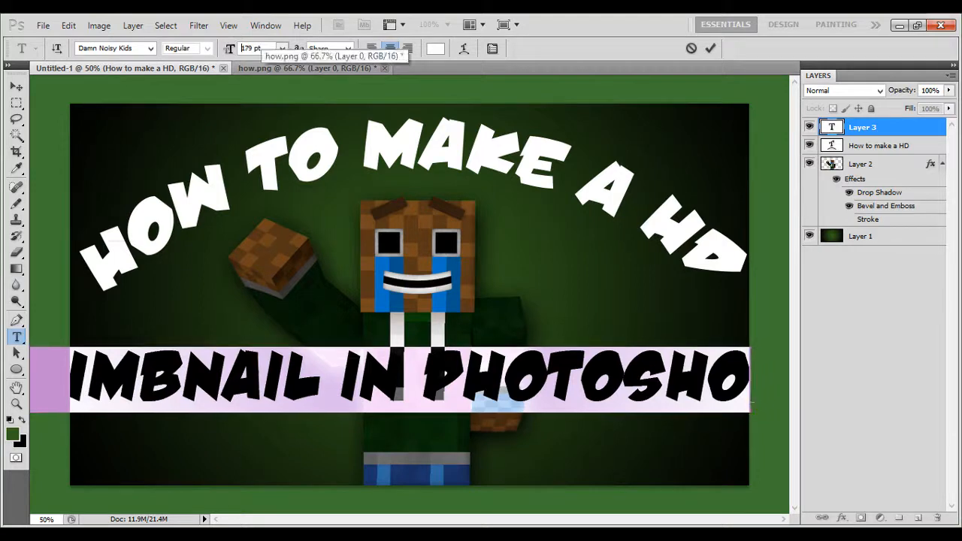